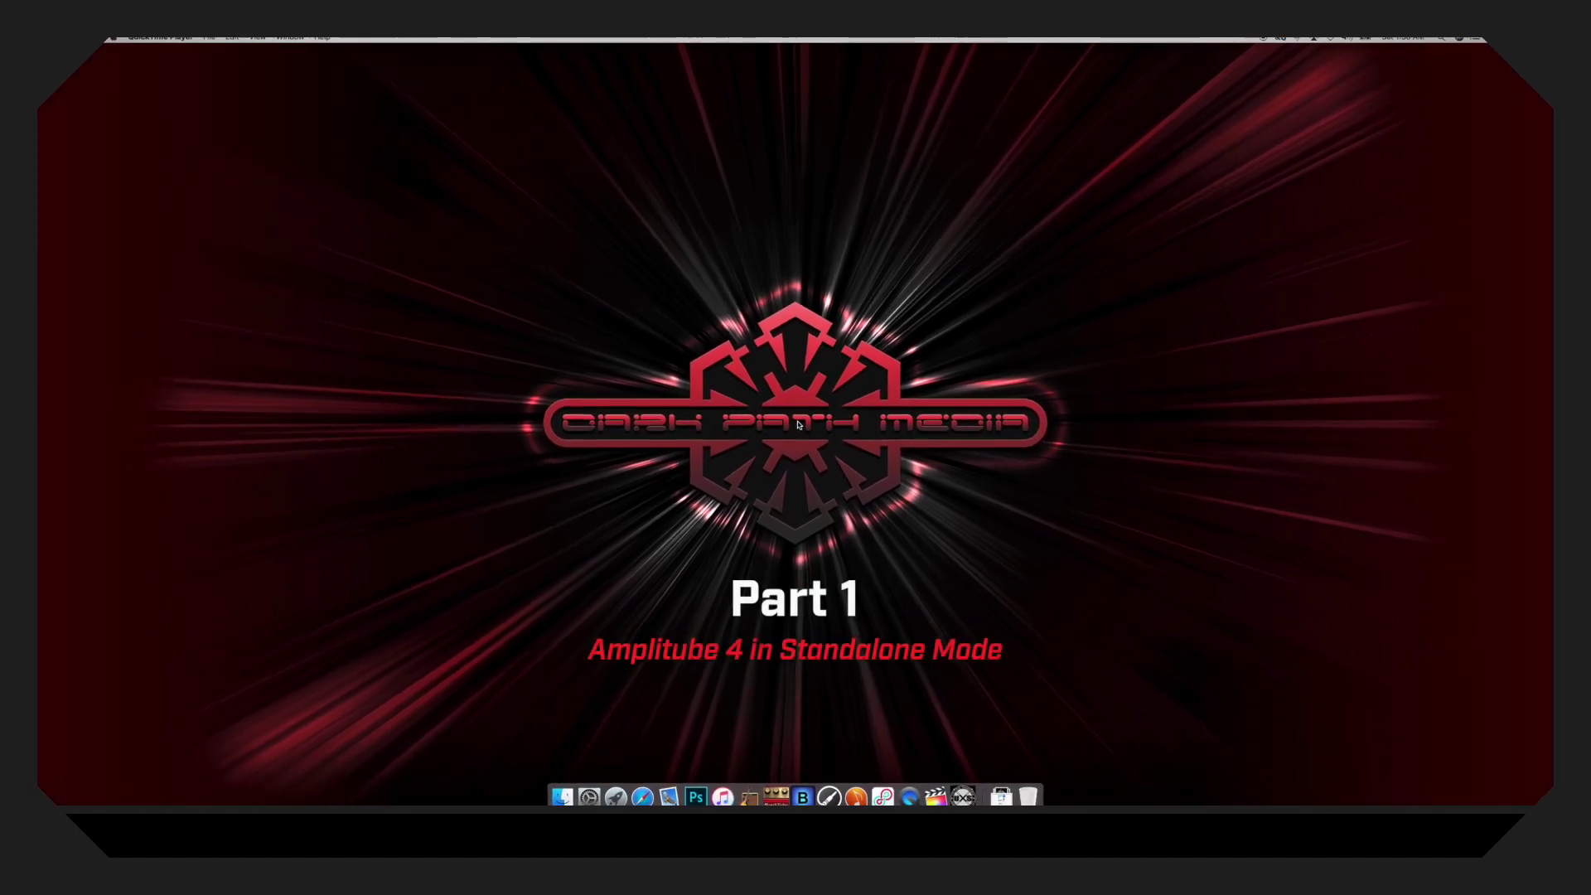
# Place AmpliTube 4 and iRig BlueBoard side by side and connect BlueBoard to the pedalboard on bank 006
pyautogui.click(778, 794)
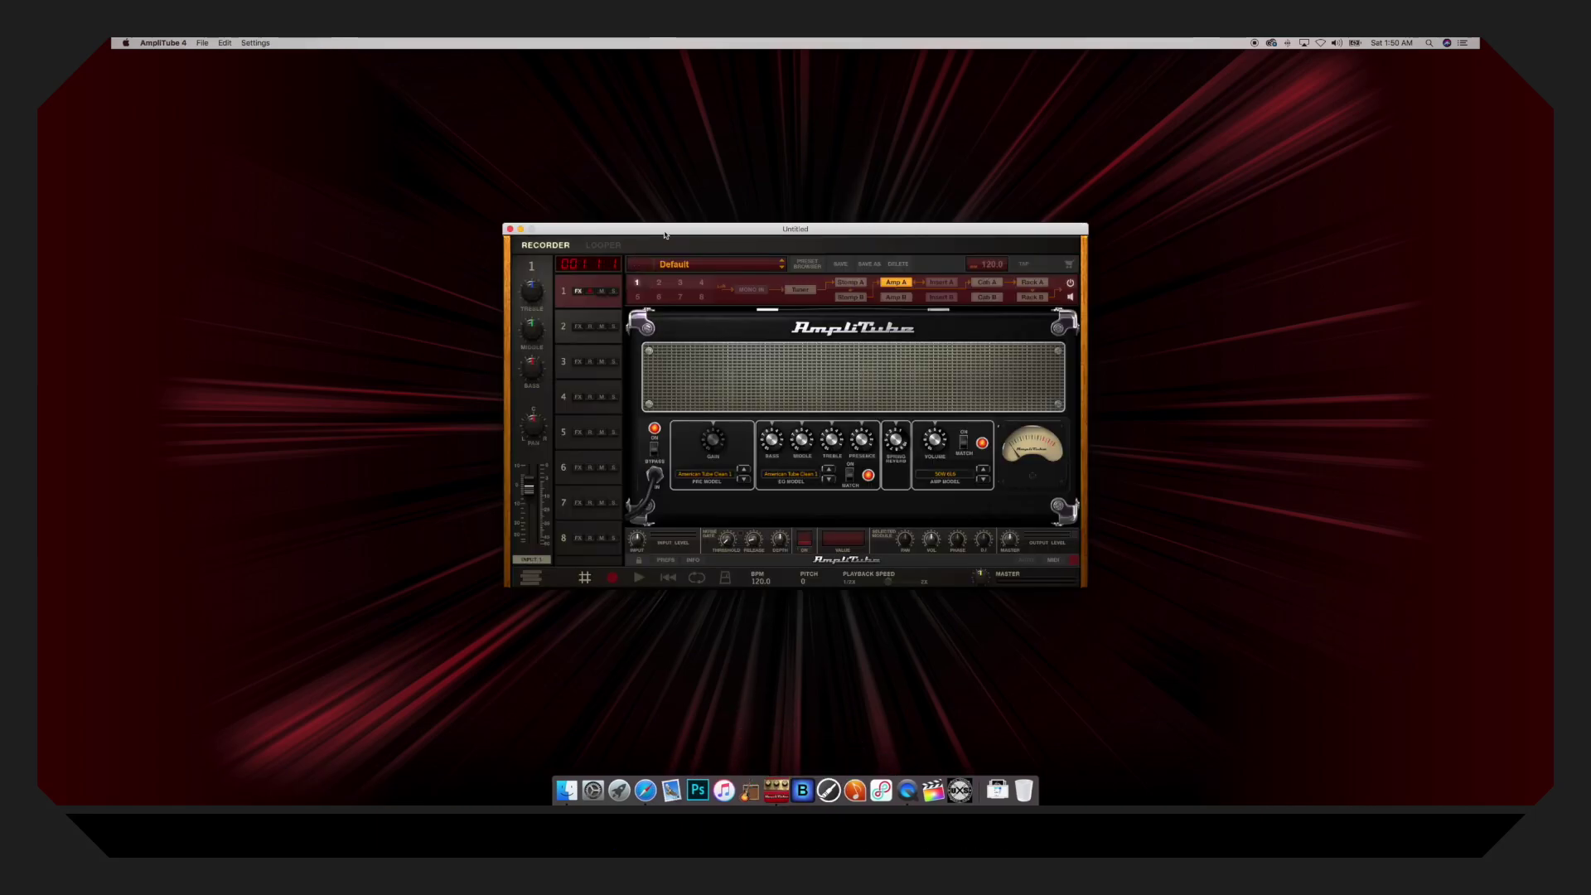
pyautogui.moveTo(667, 233); pyautogui.dragTo(385, 223)
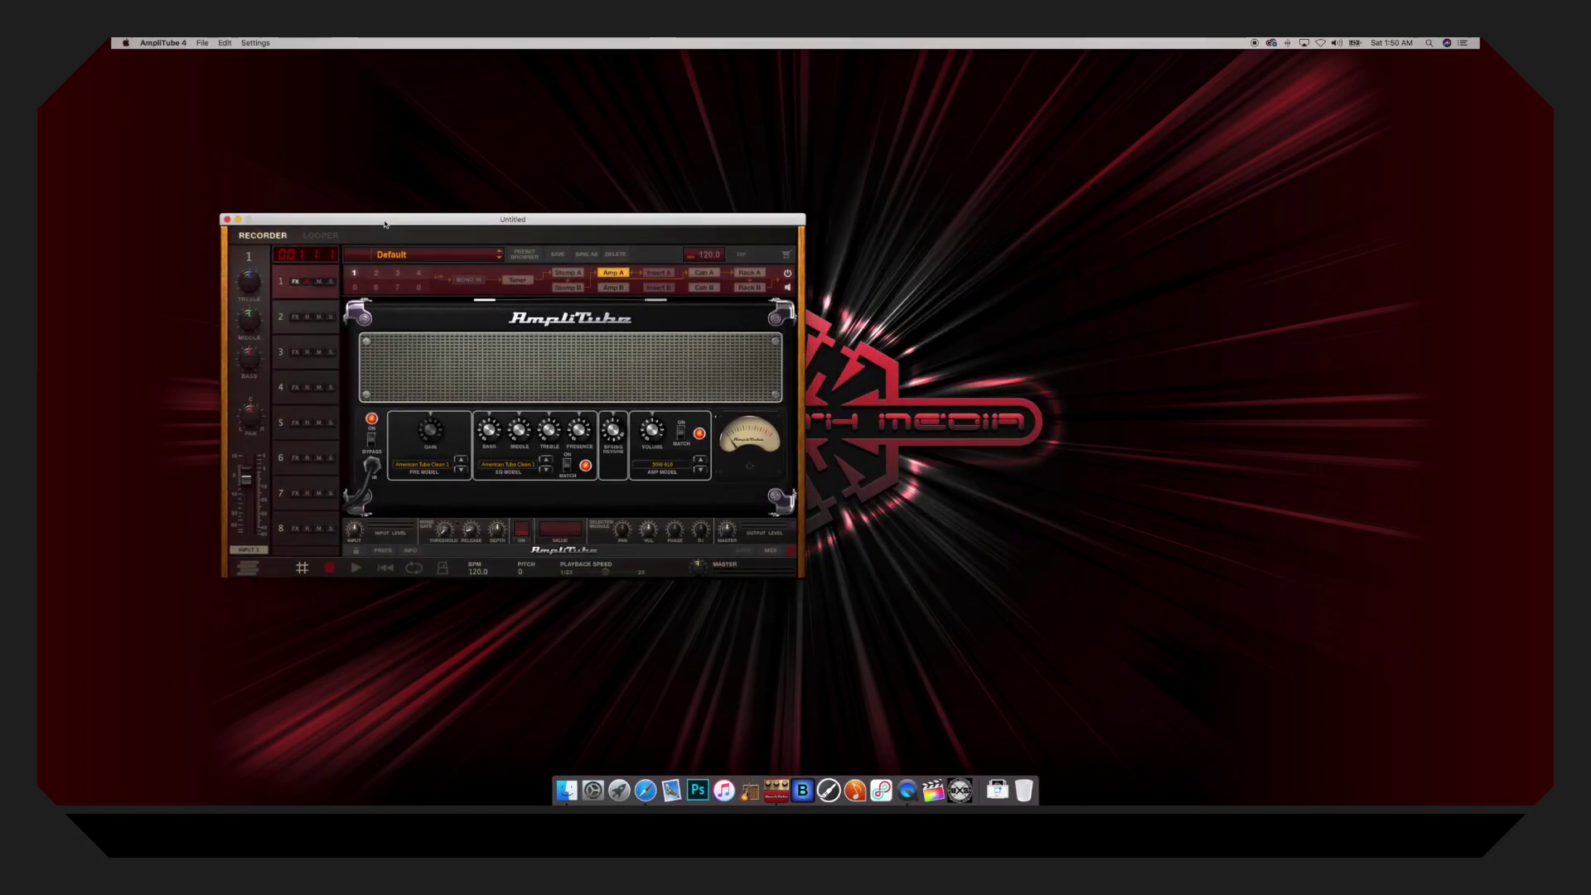
pyautogui.click(804, 776)
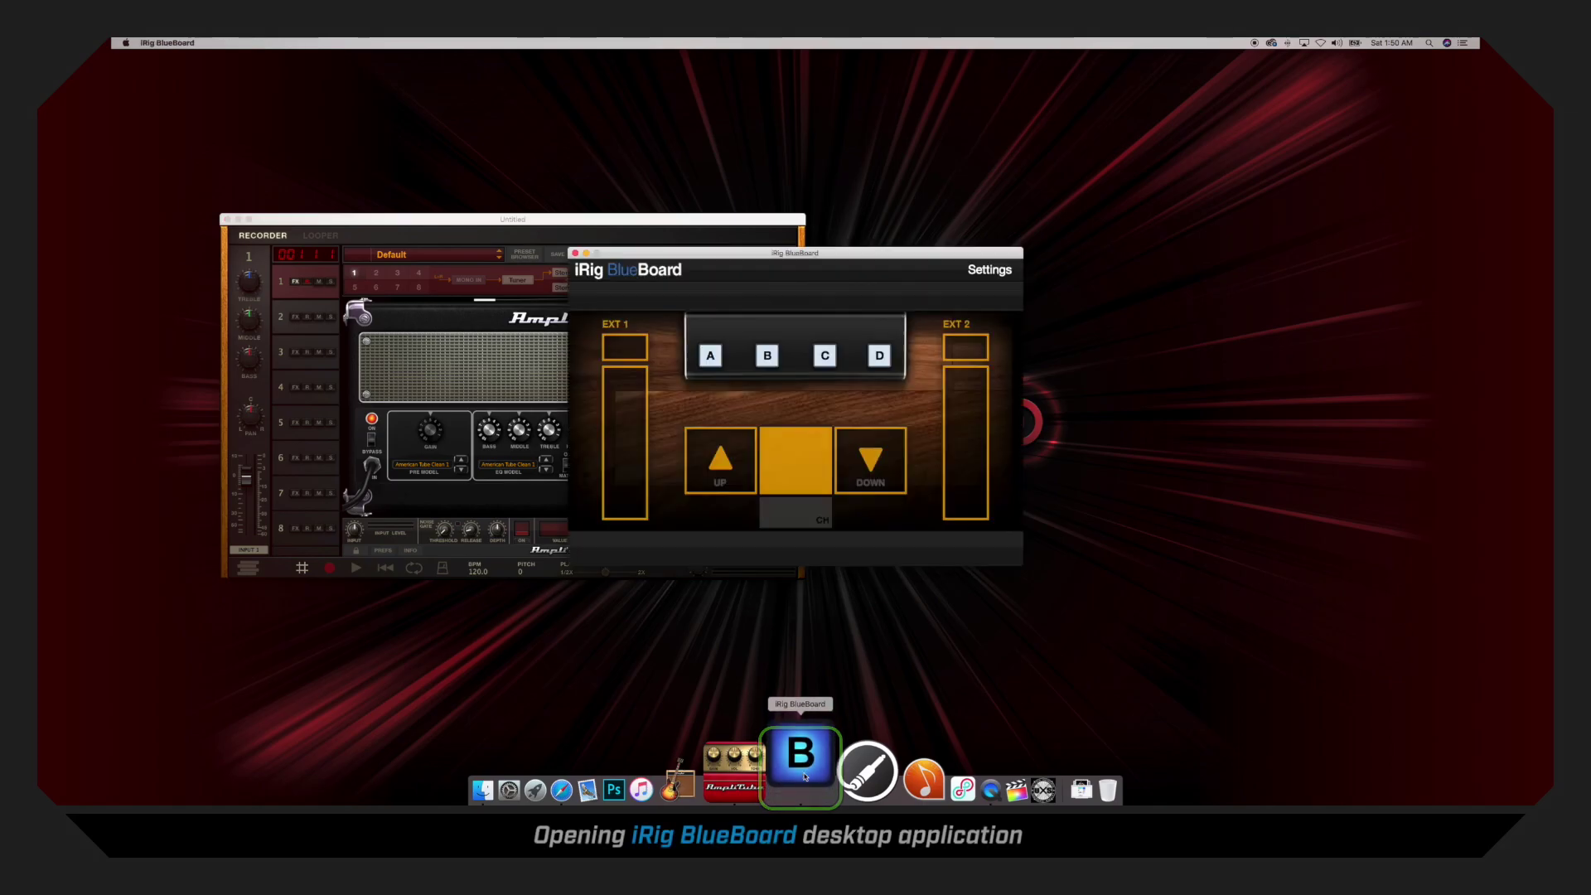
pyautogui.moveTo(775, 242); pyautogui.dragTo(1023, 232)
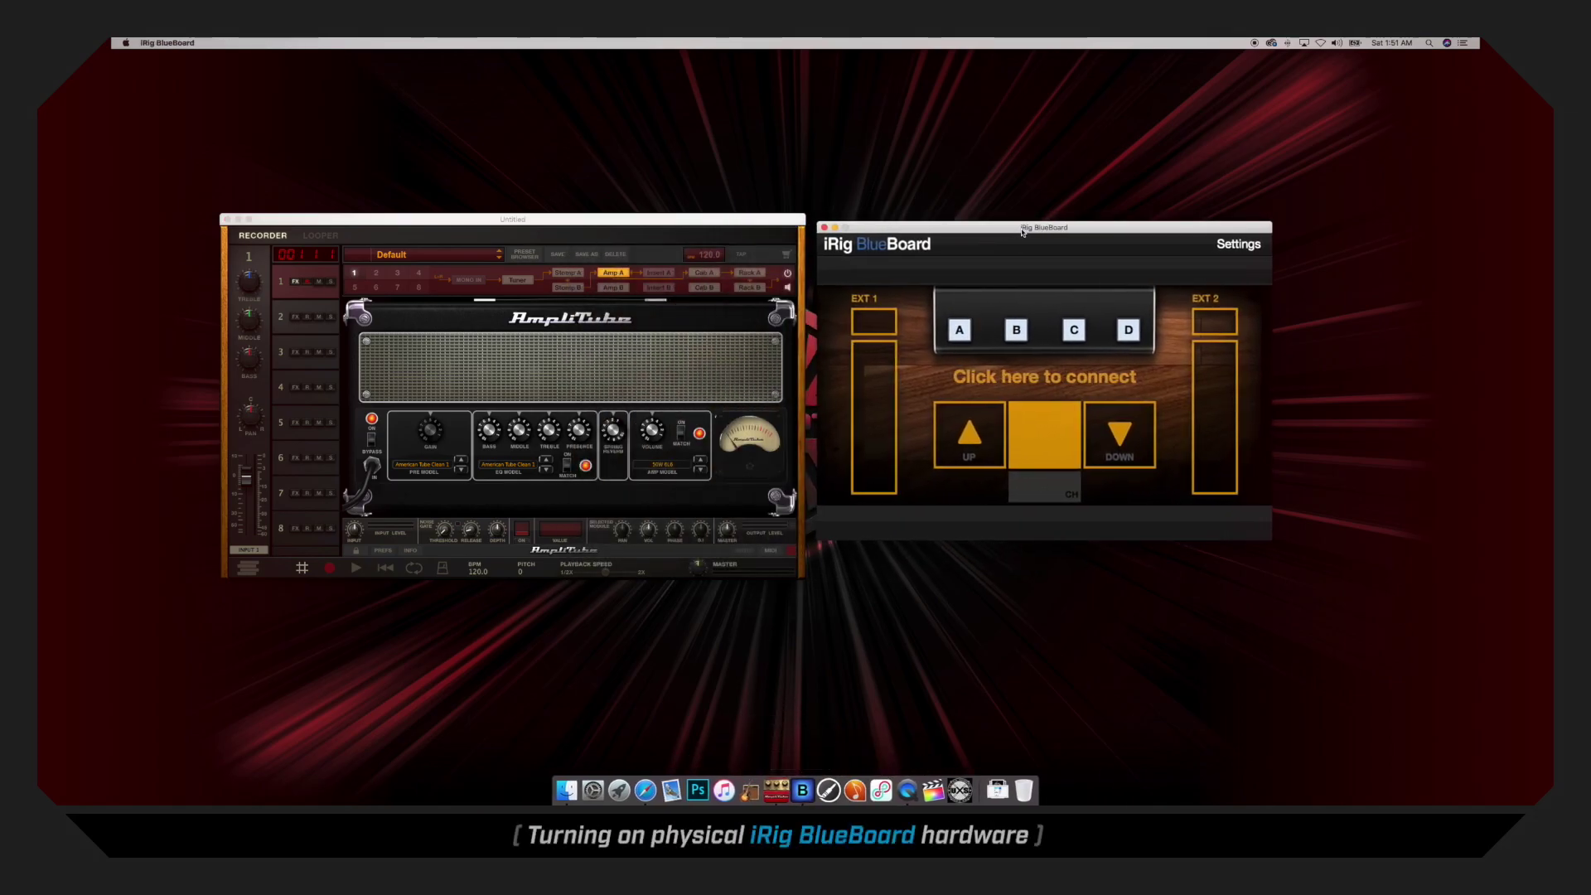
pyautogui.click(1052, 383)
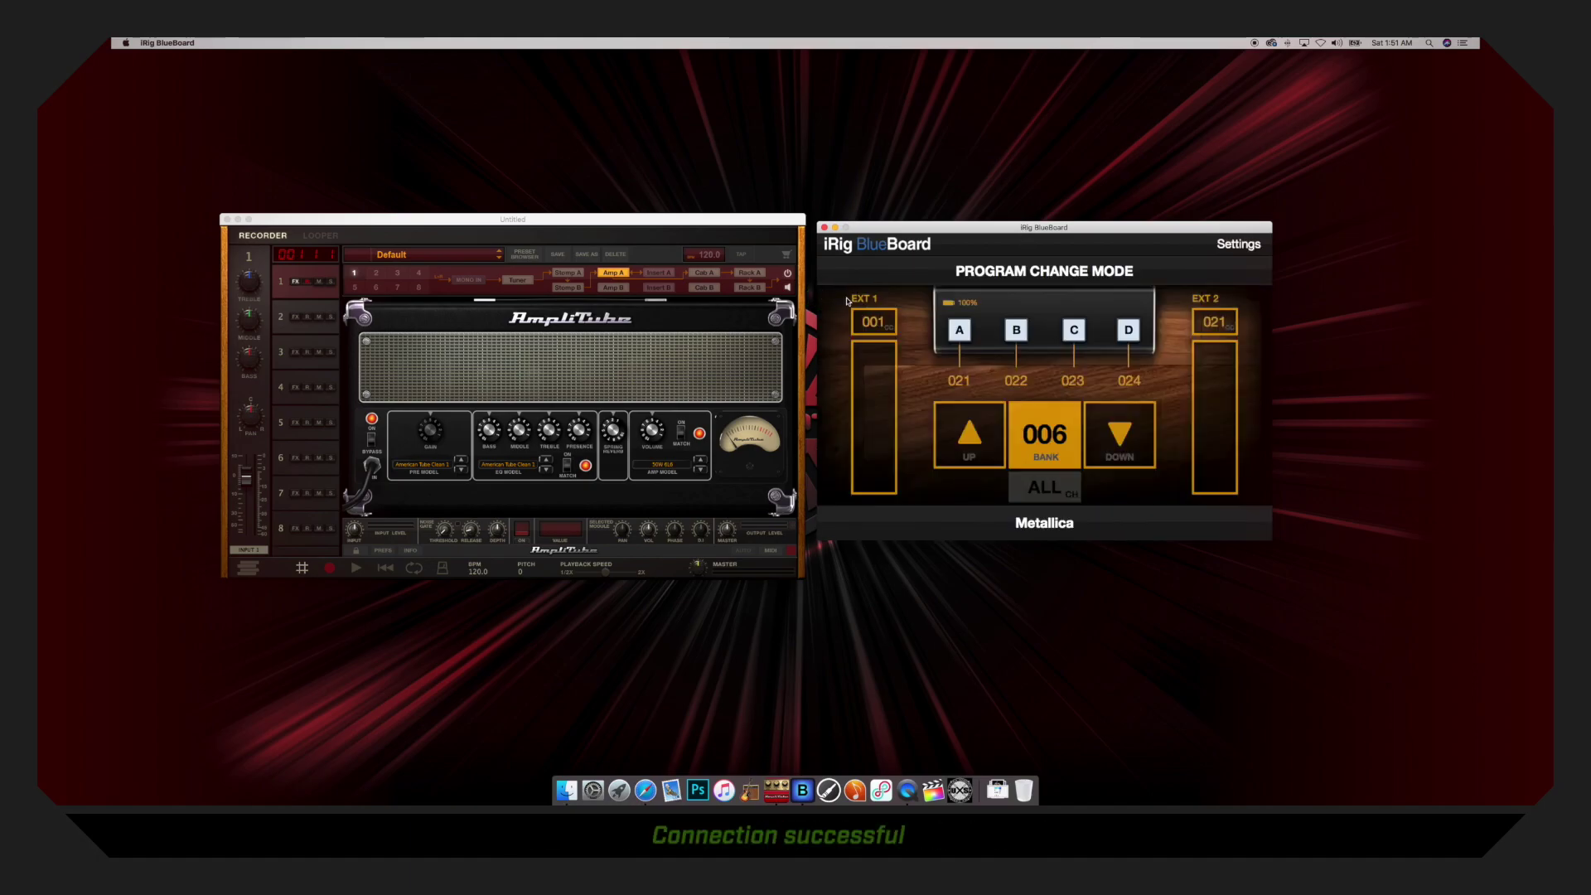
pyautogui.click(579, 221)
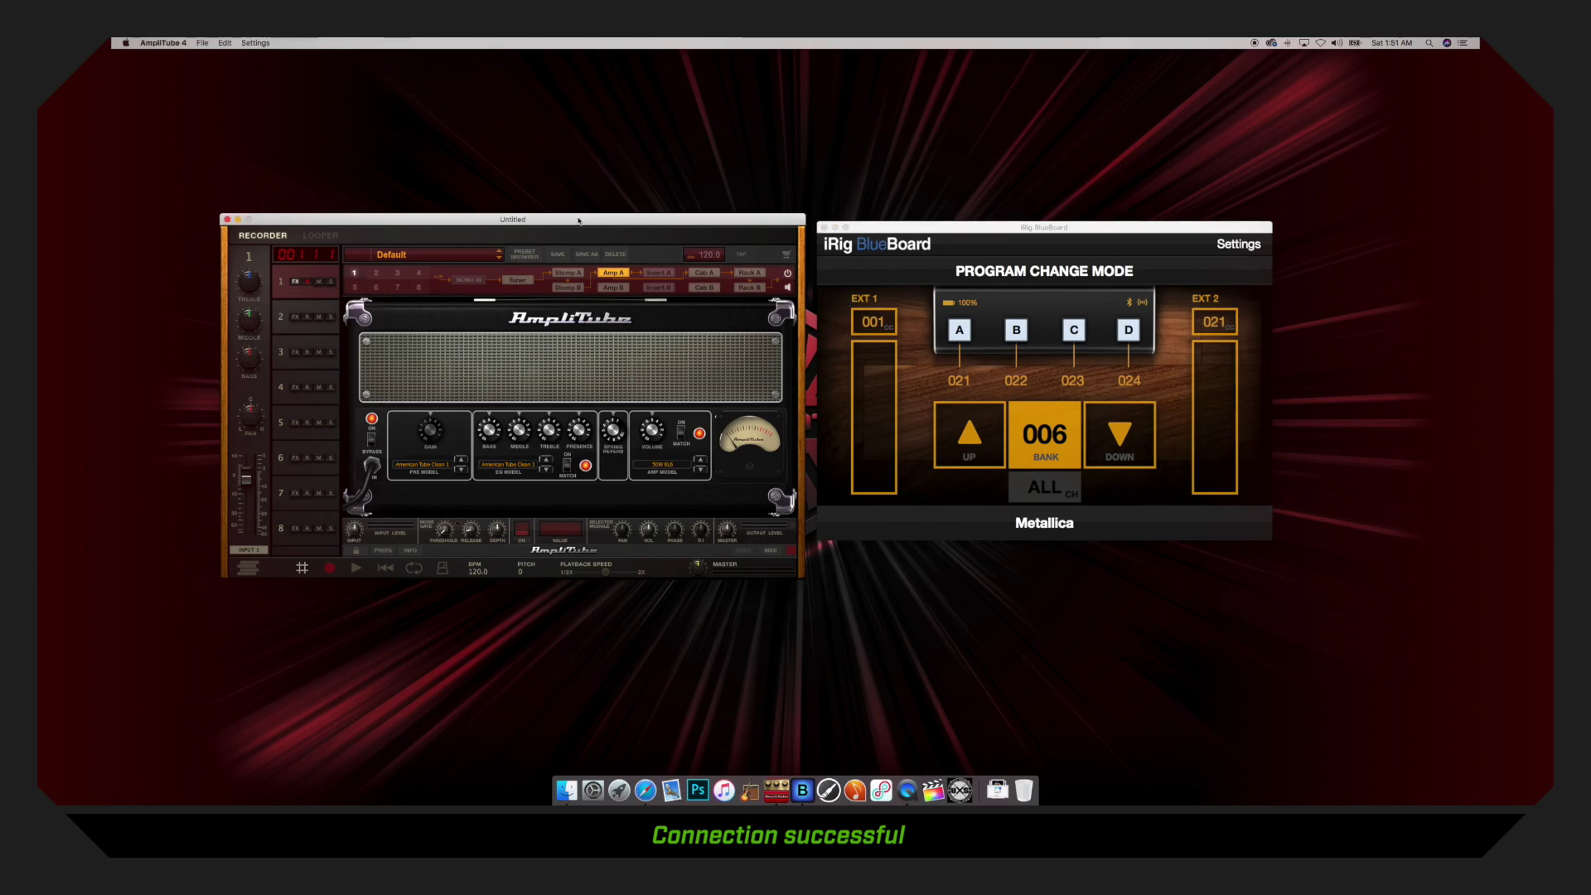
# Set iRig BlueBoard as AmpliTube 4's MIDI input in Audio MIDI Setup and confirm with Ok
pyautogui.click(258, 44)
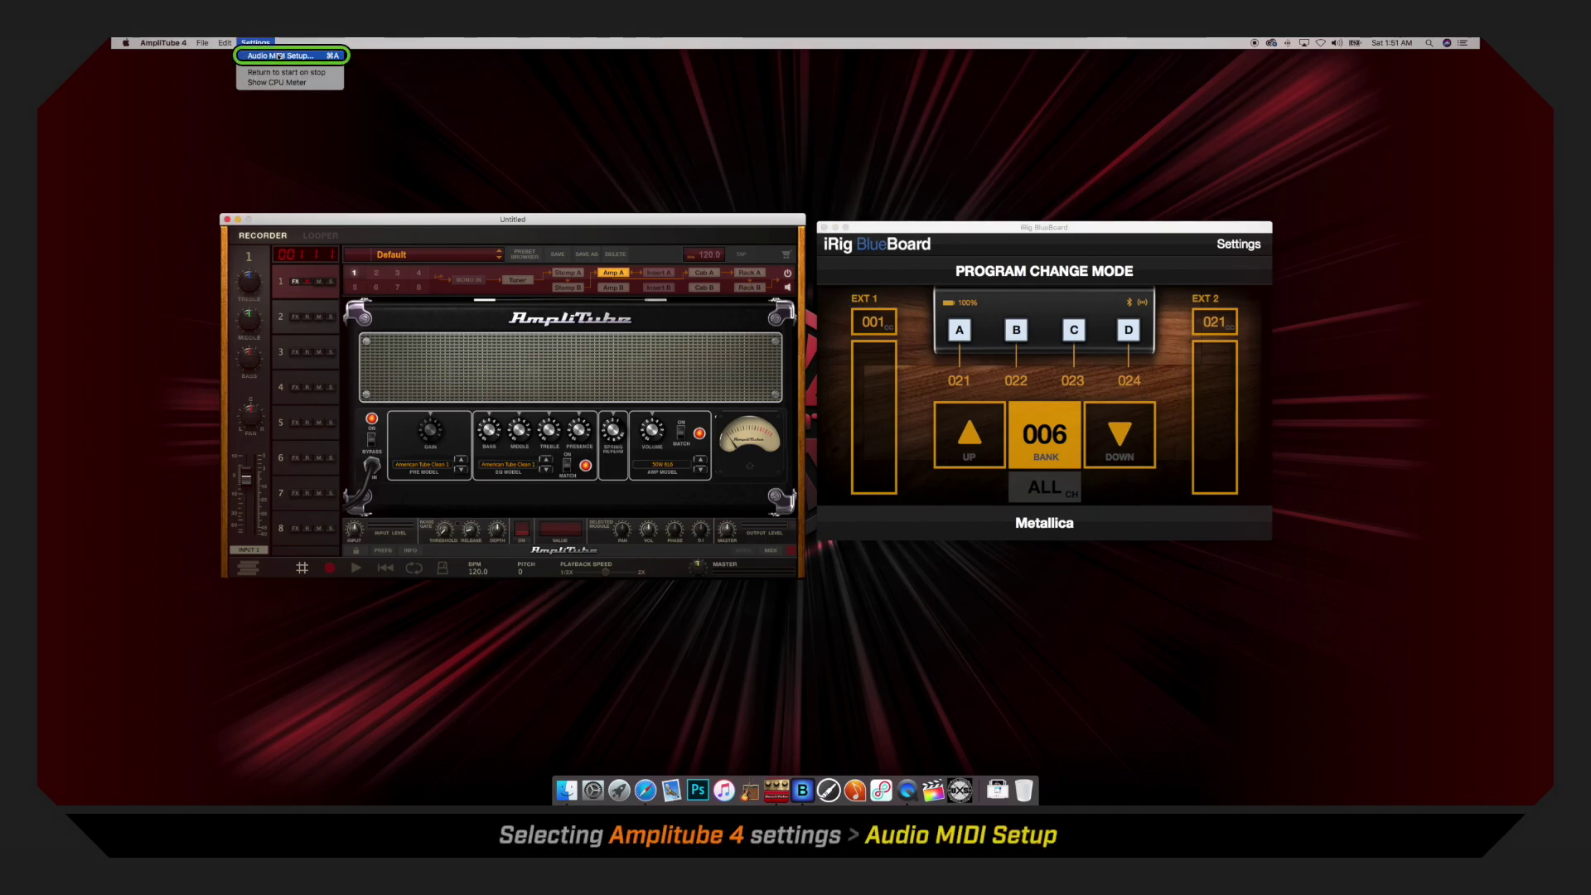
pyautogui.click(319, 56)
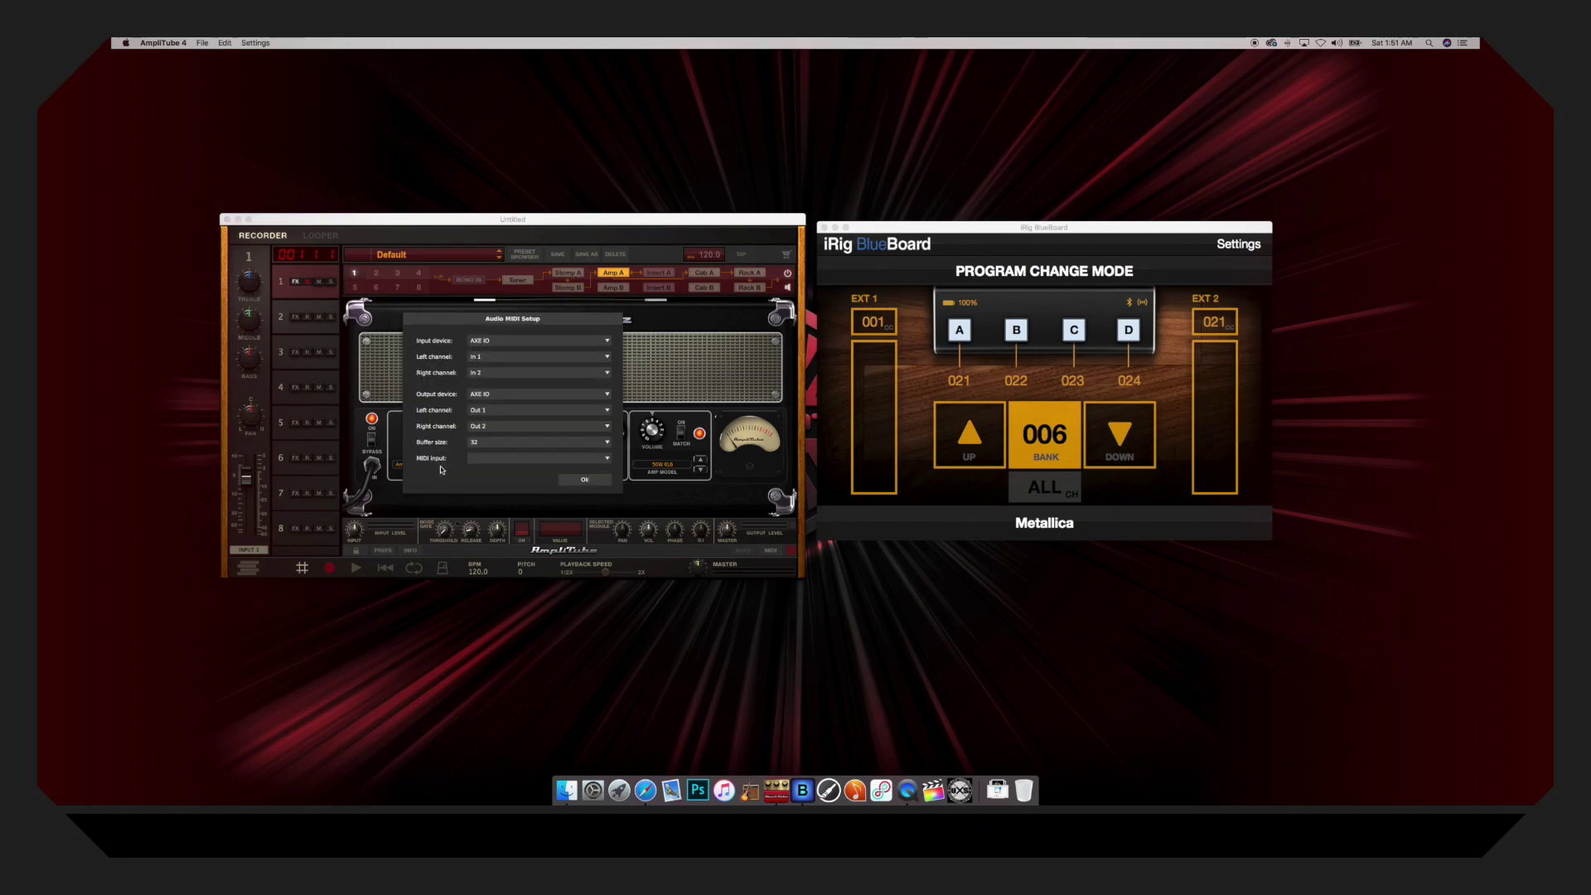
pyautogui.click(607, 459)
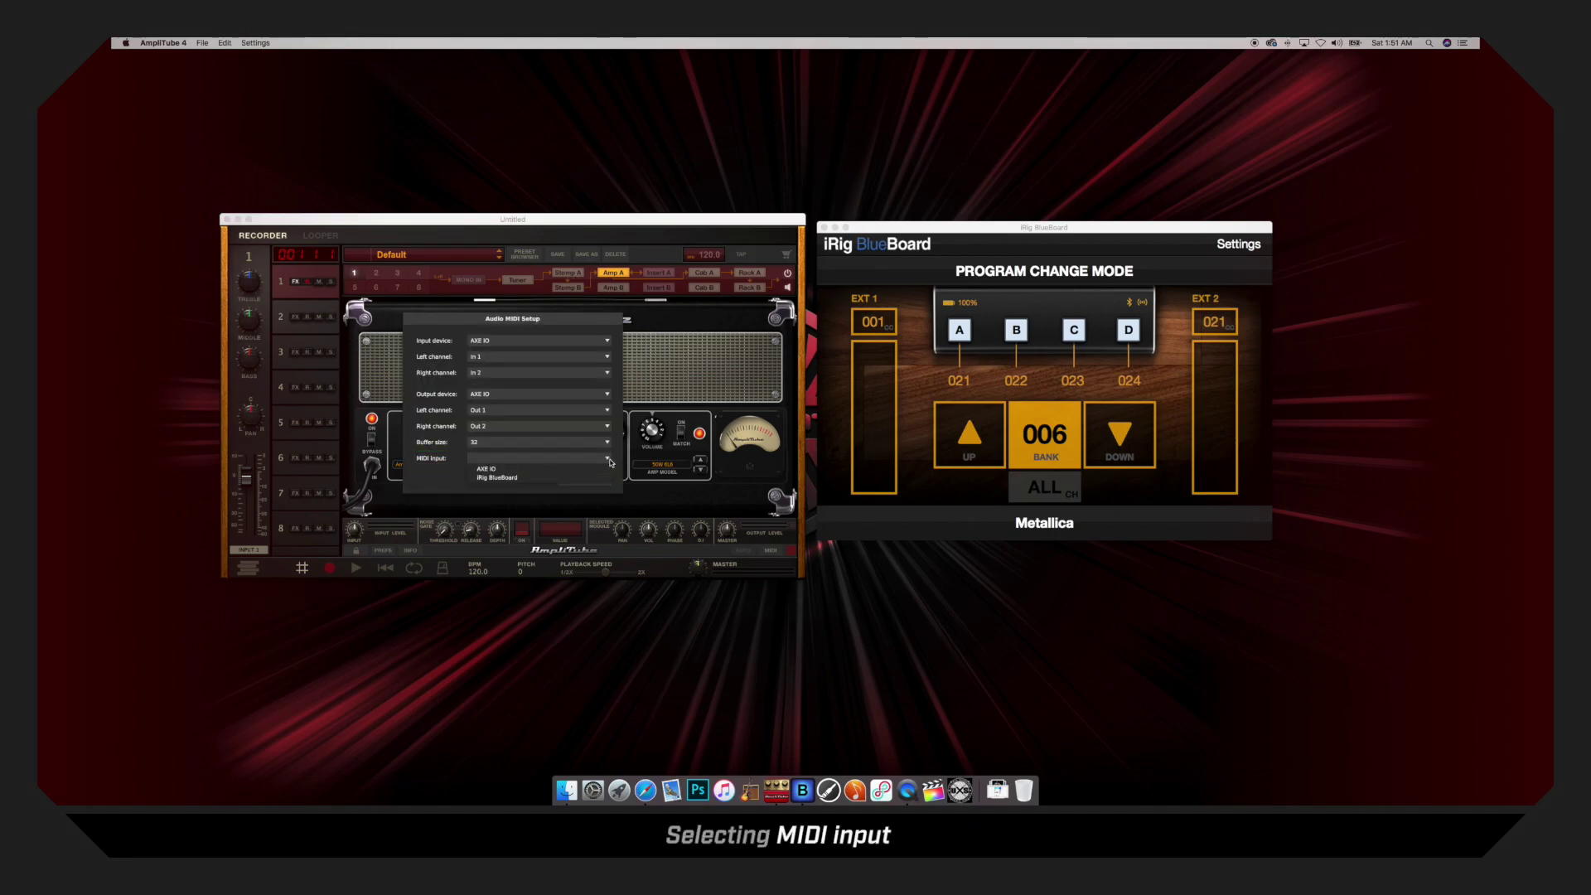
pyautogui.click(544, 479)
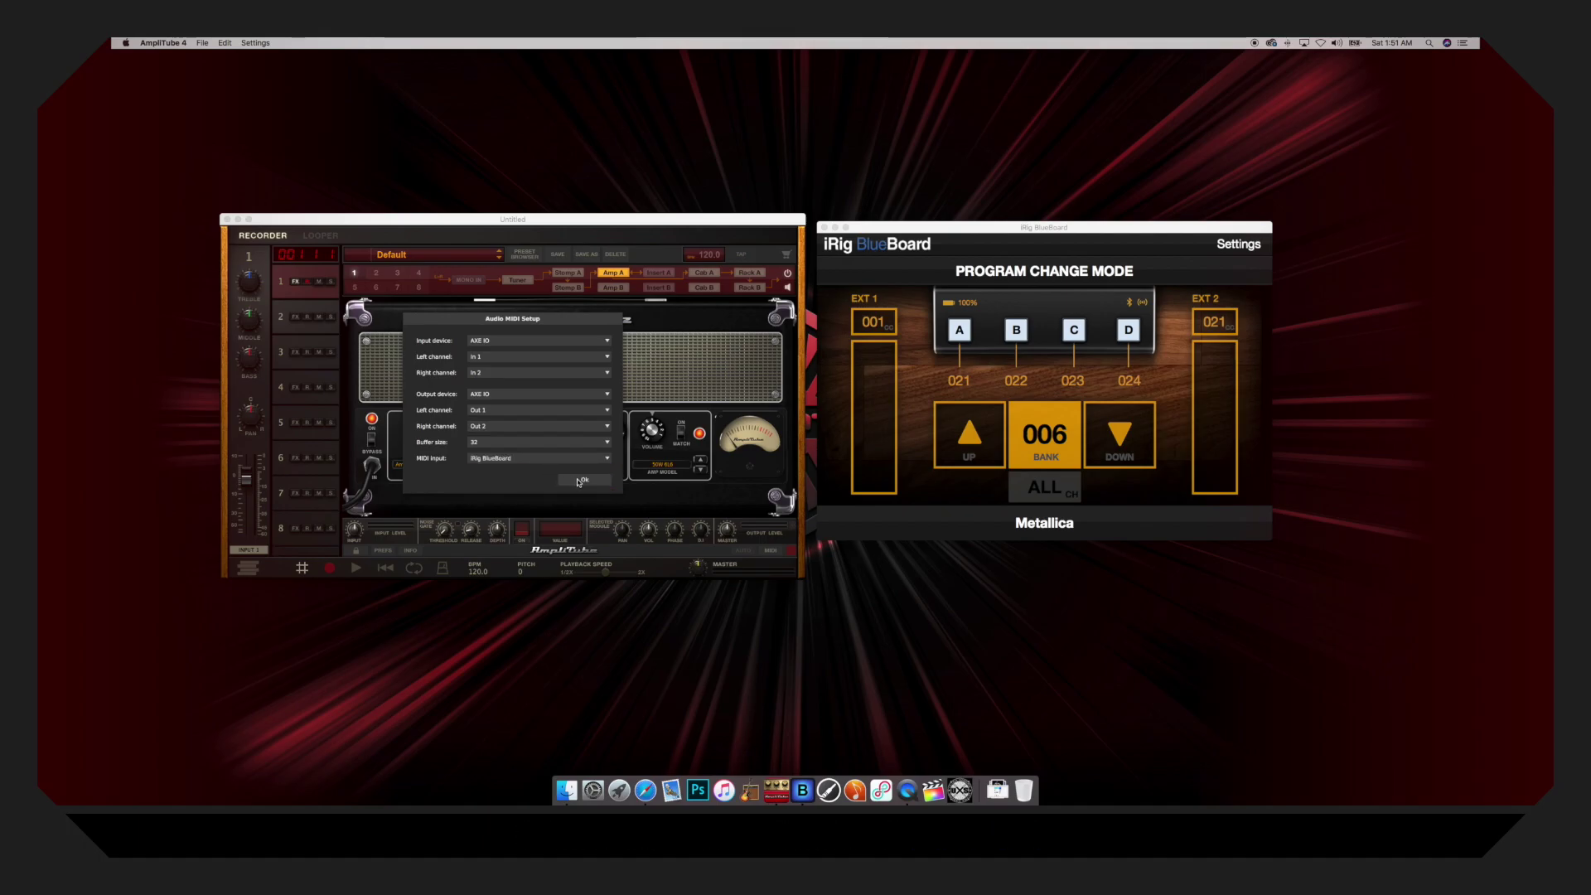
pyautogui.click(583, 480)
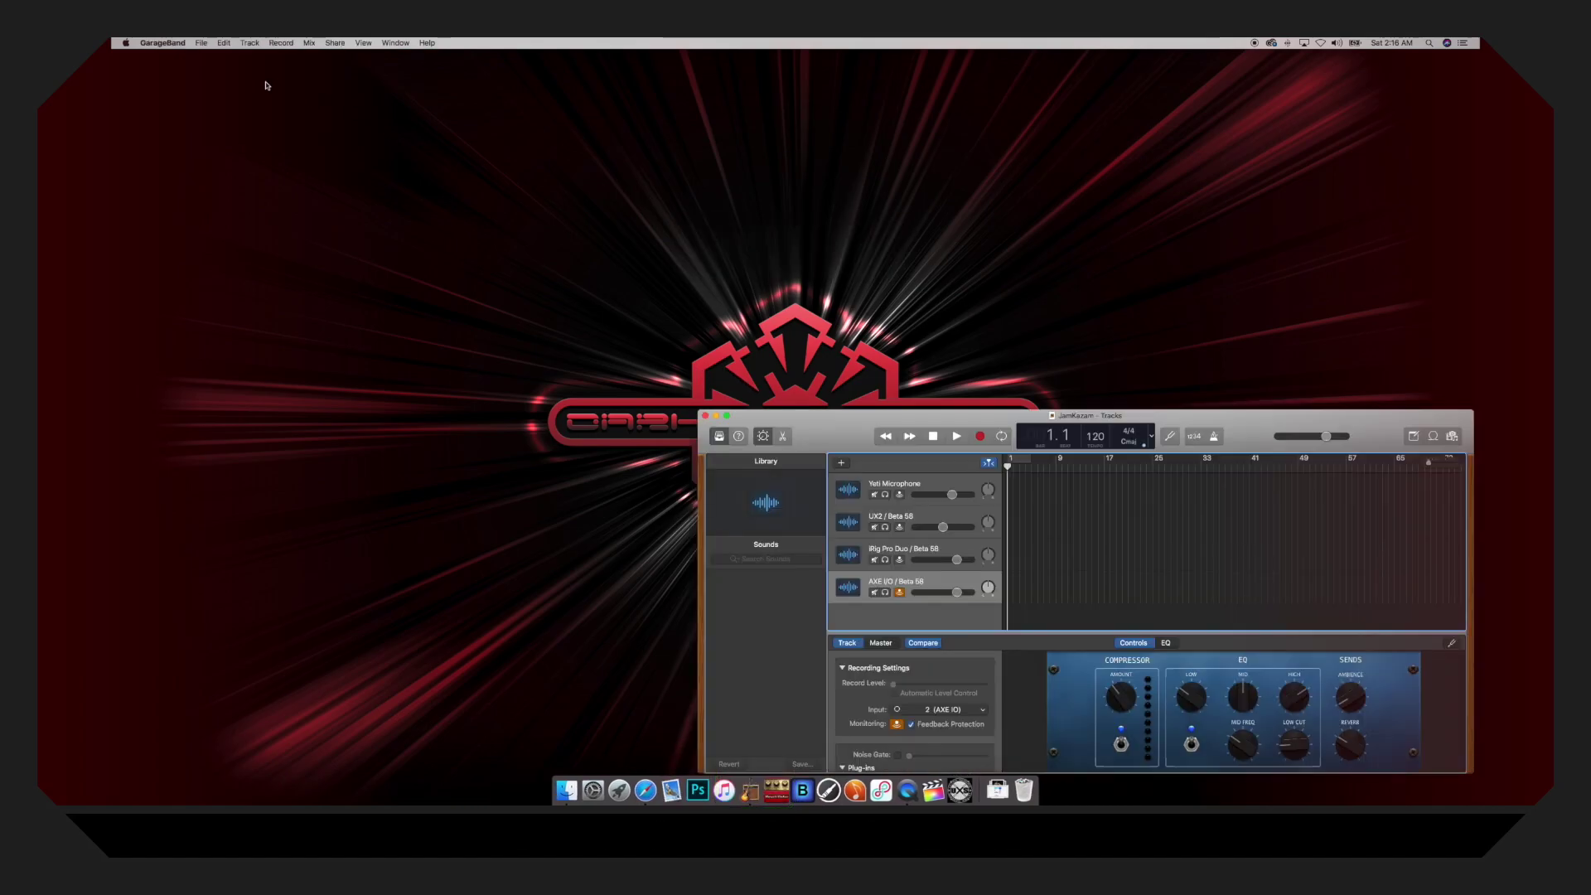
# Create an empty GarageBand project with one Audio 1 track on AXE I/O input 1
pyautogui.click(202, 42)
pyautogui.click(212, 56)
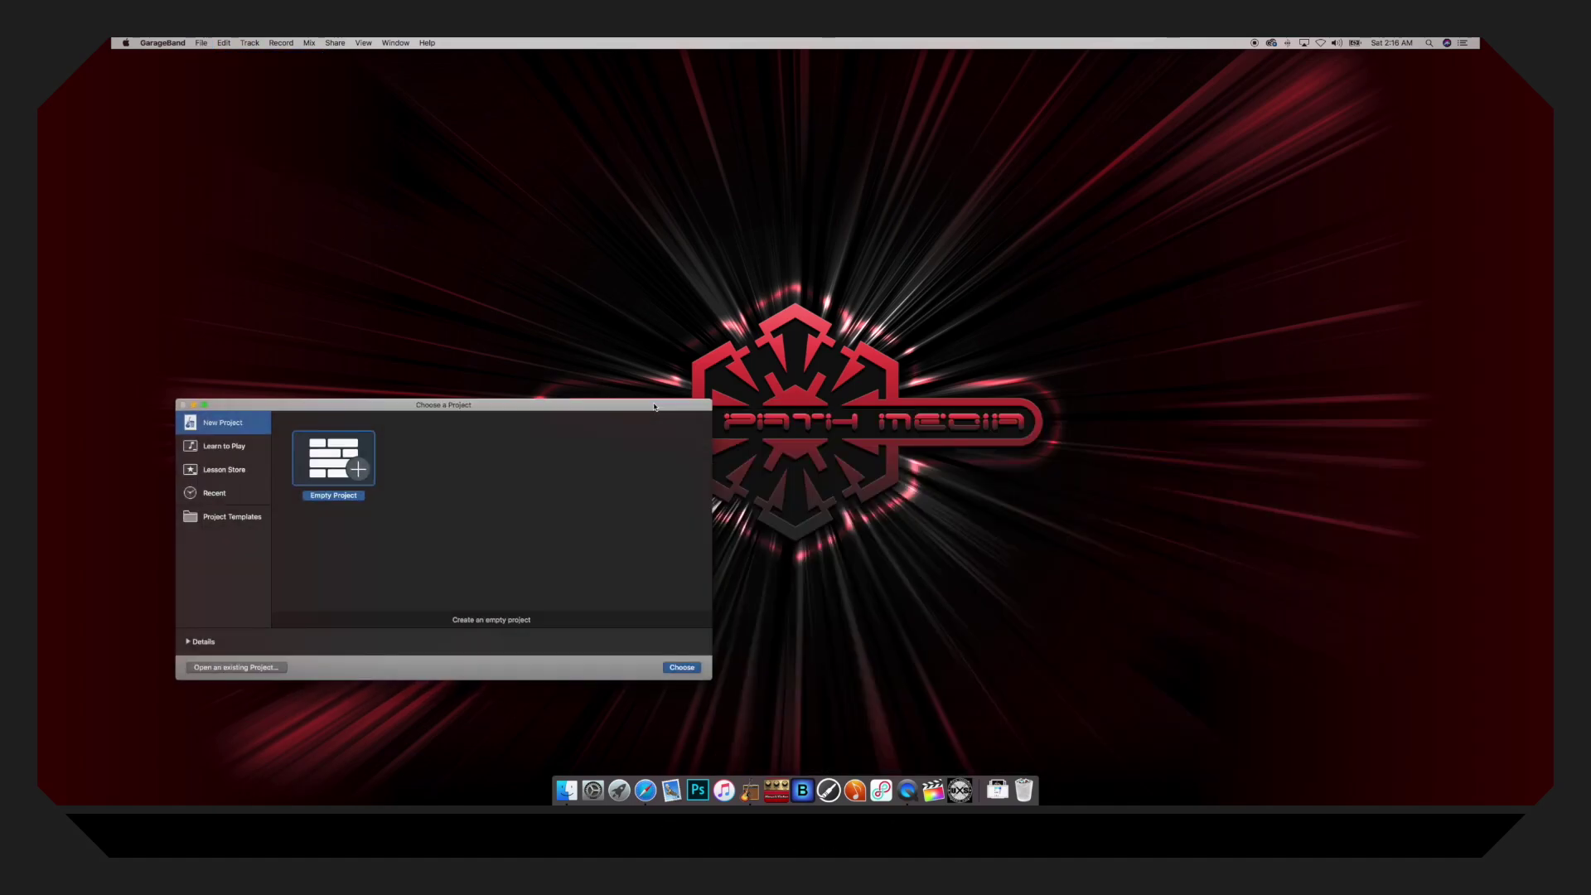
pyautogui.click(682, 668)
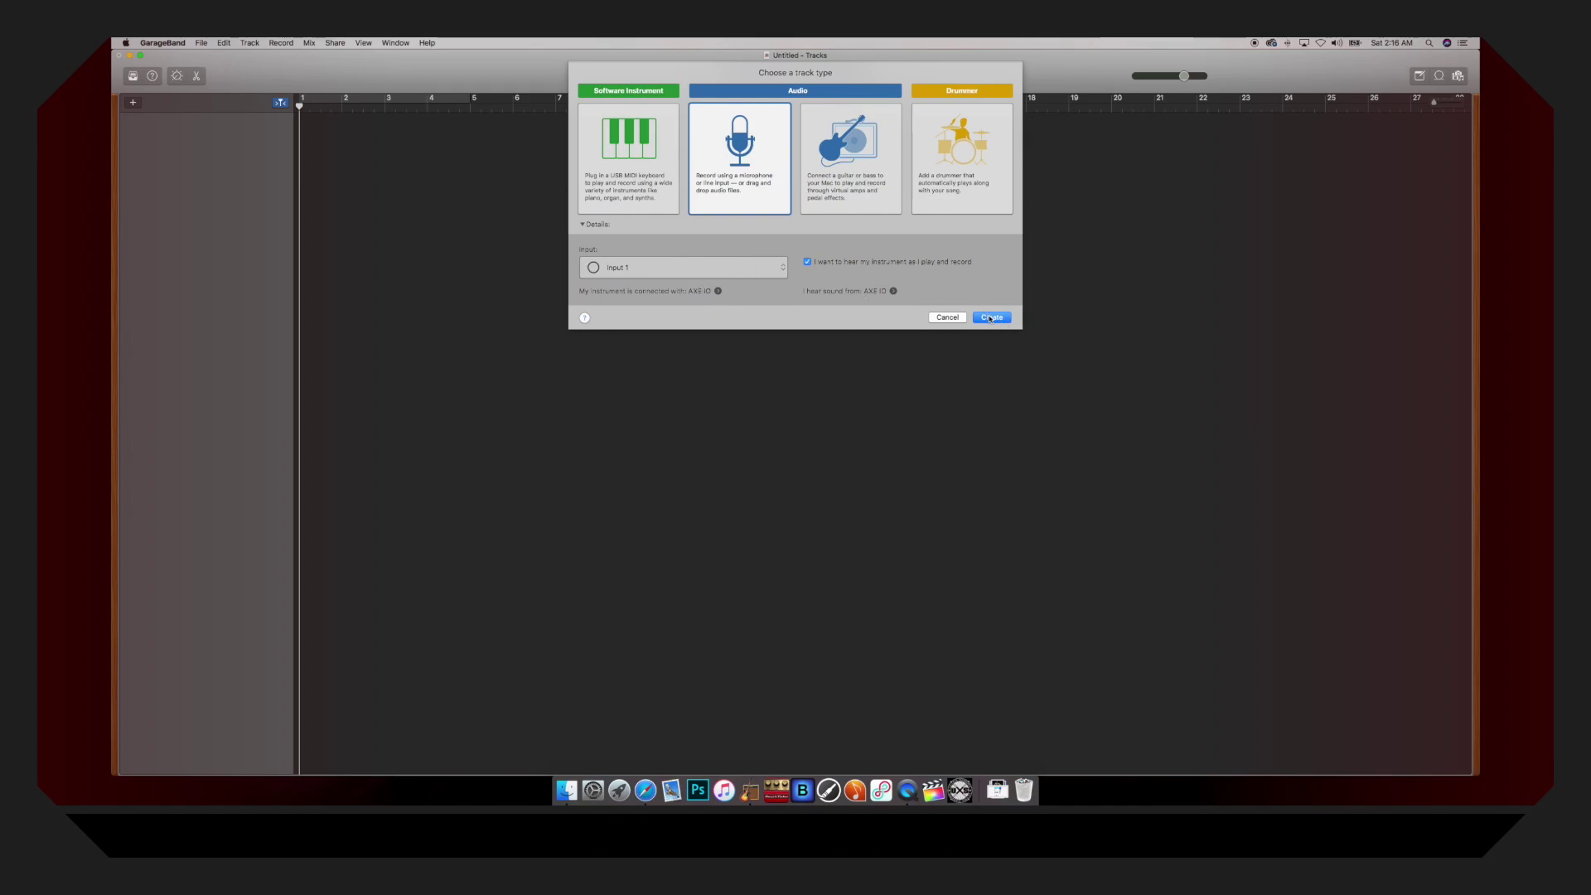
pyautogui.click(989, 318)
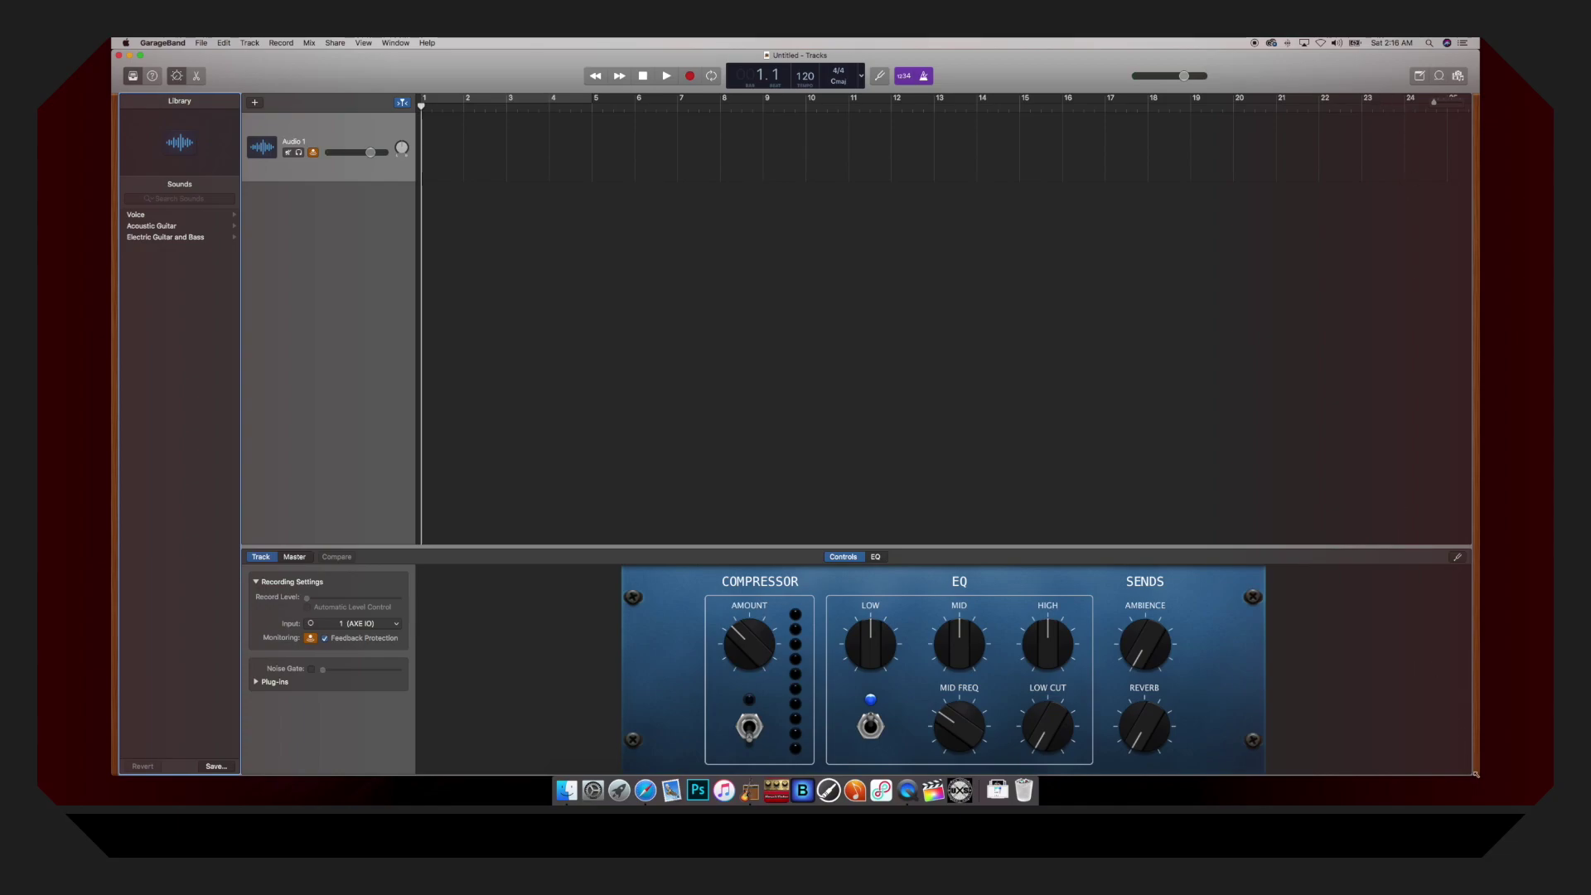
# Narrow the GarageBand window and add AmpliTube 4 as a plug-in on Audio 1
pyautogui.moveTo(1475, 774); pyautogui.dragTo(792, 764)
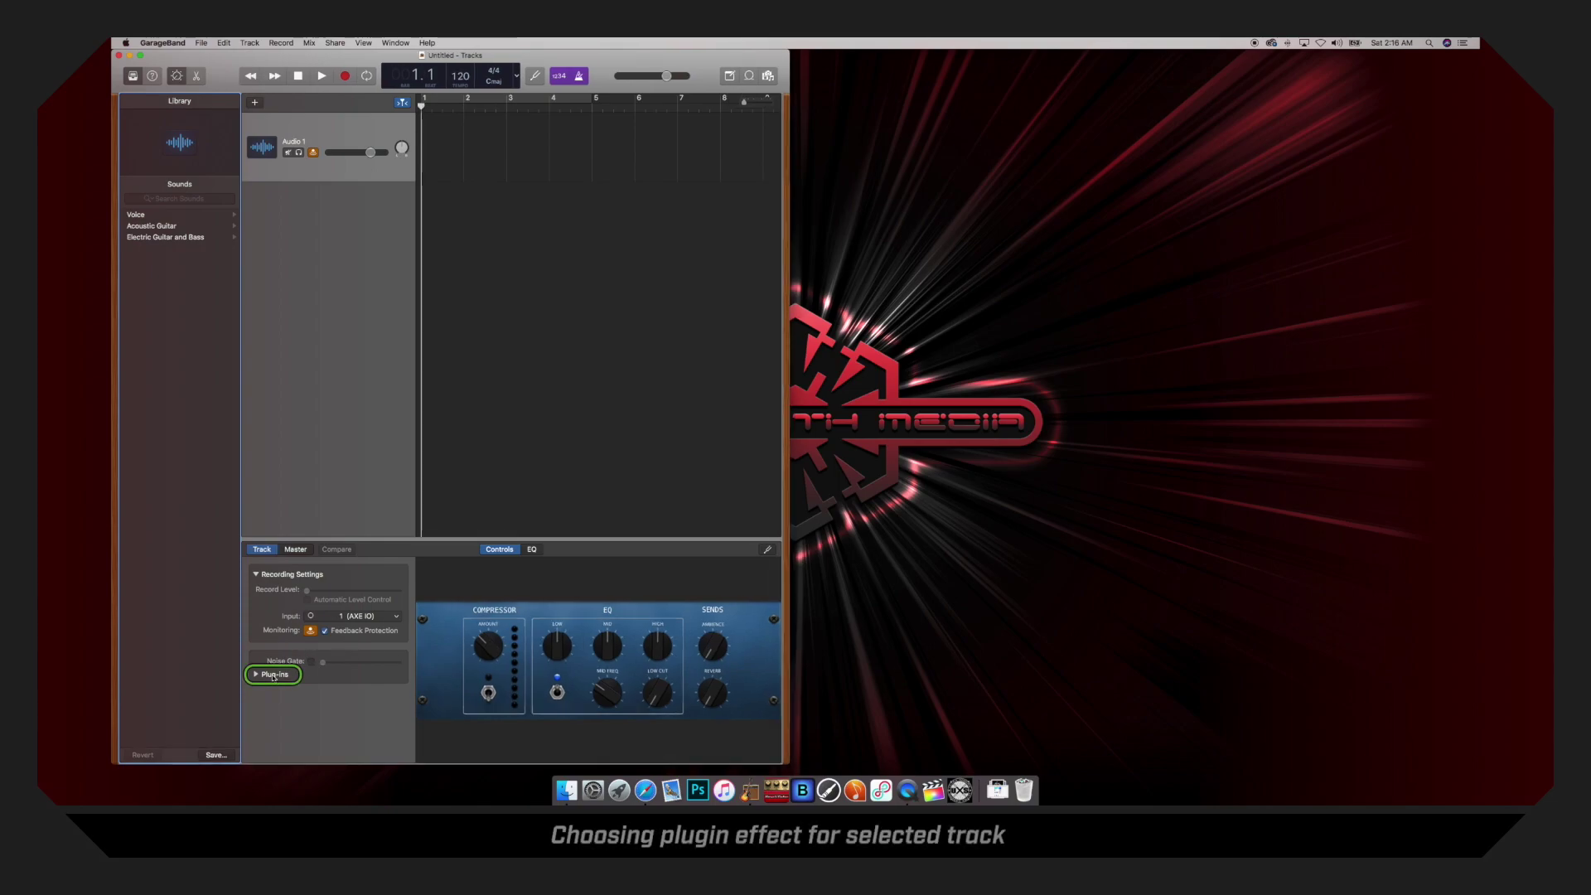
pyautogui.click(273, 675)
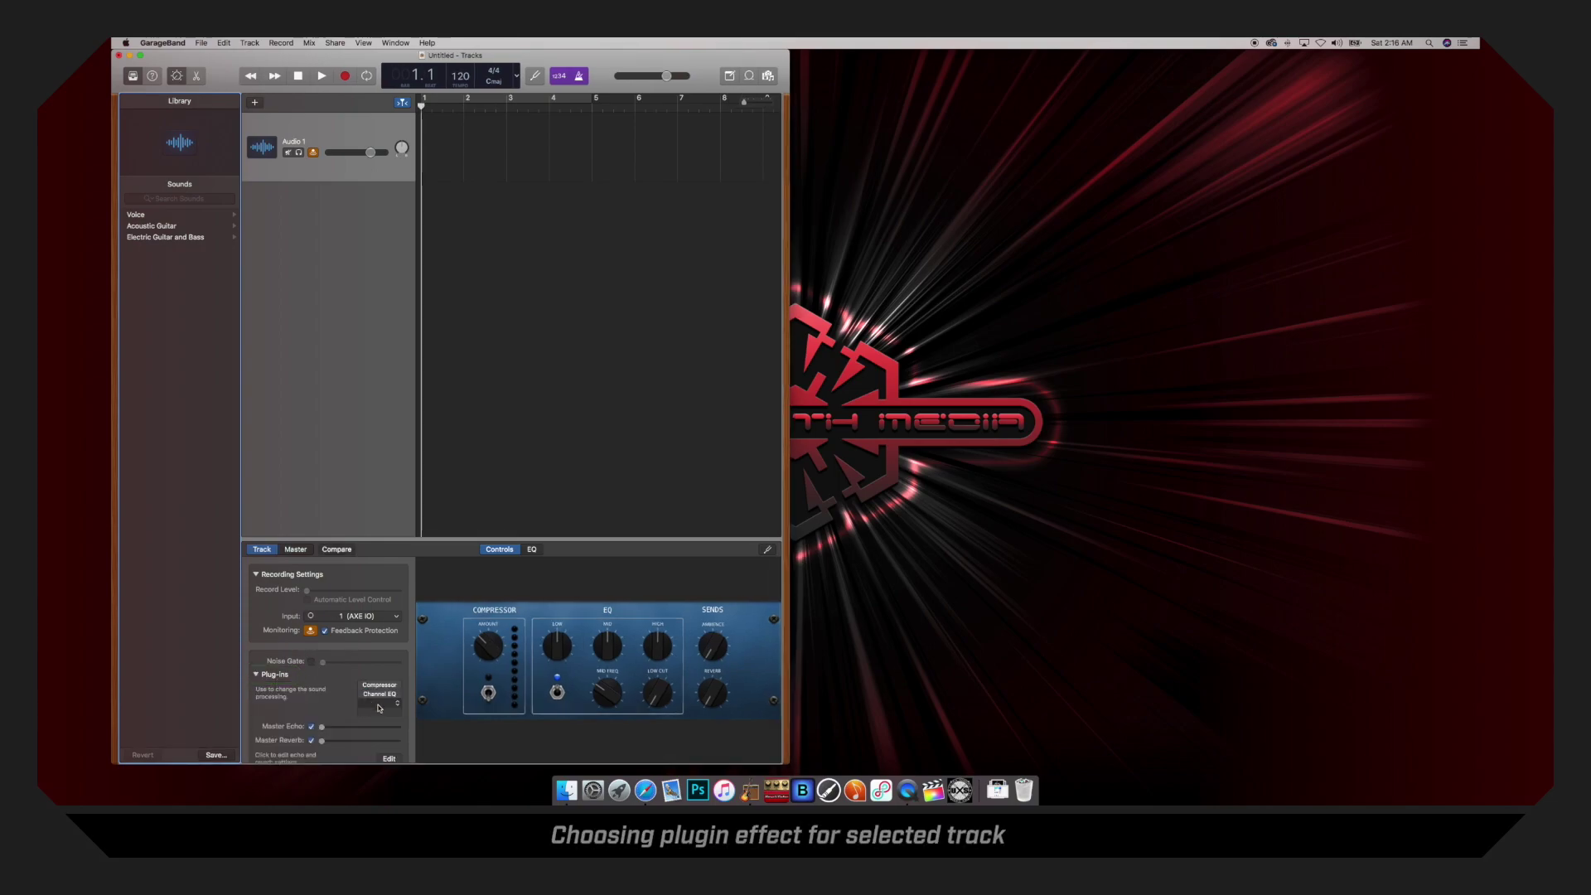
pyautogui.click(380, 708)
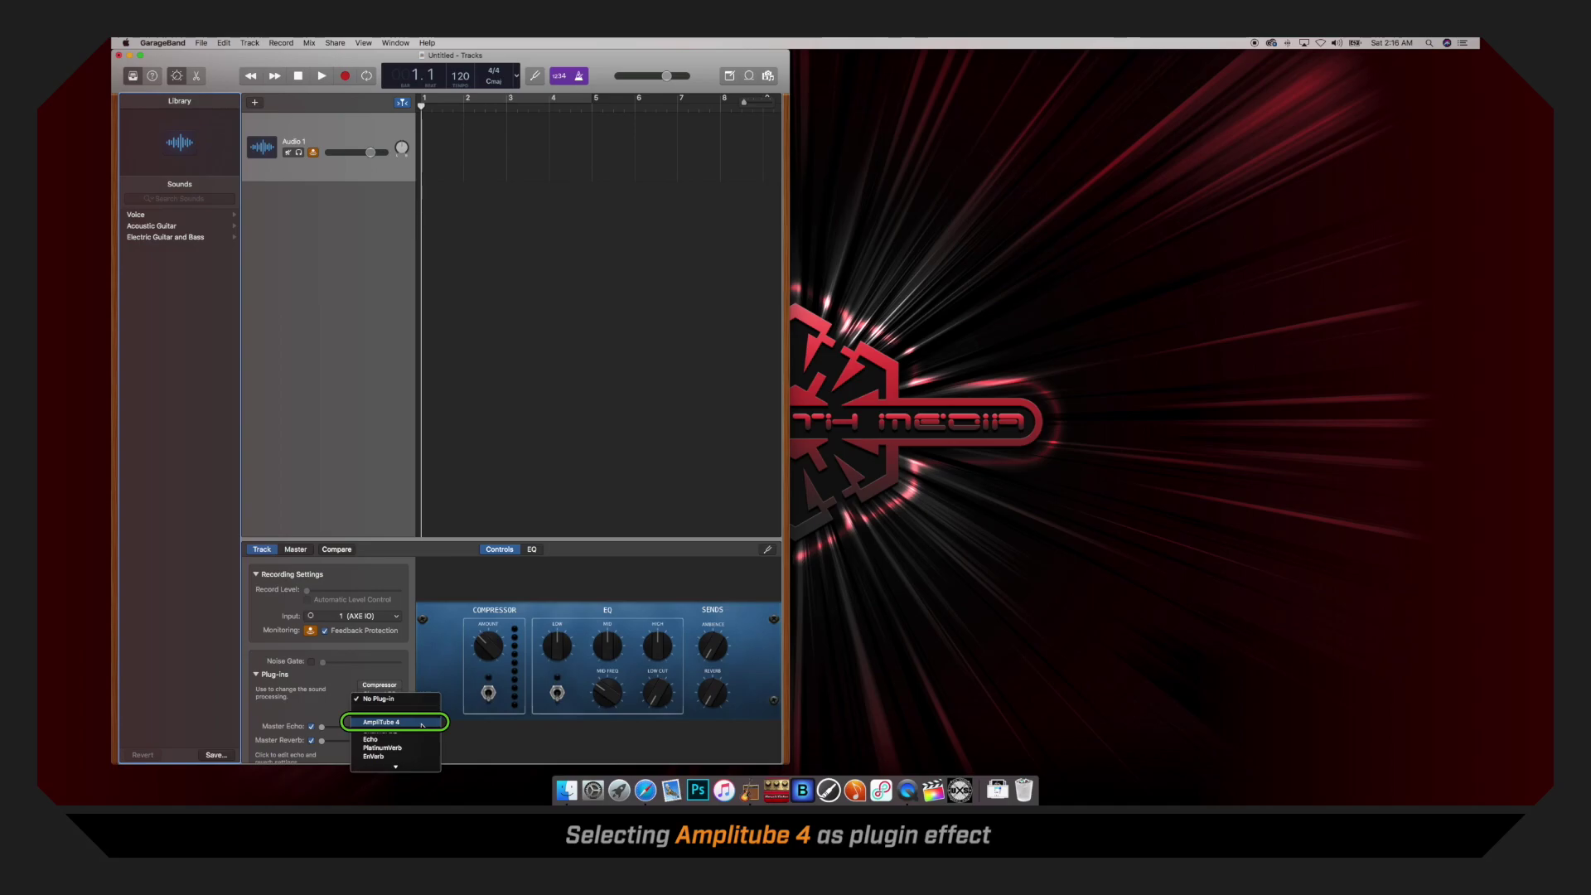
pyautogui.click(414, 722)
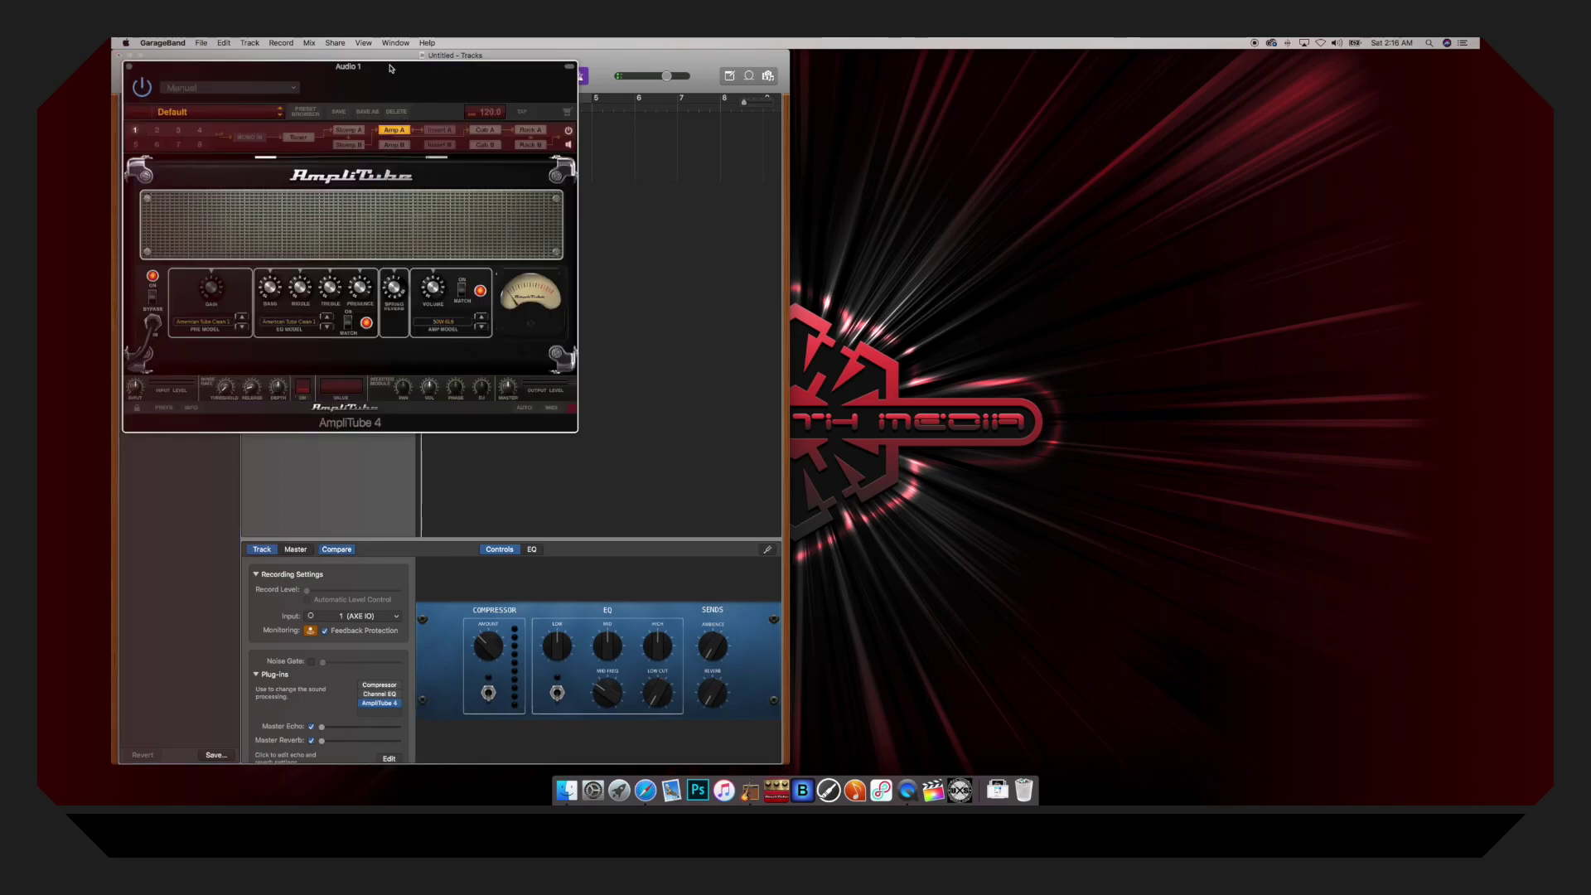
# Load the Metallica Tones > Metallica Main v1 preset in the AmpliTube plug-in
pyautogui.moveTo(392, 70); pyautogui.dragTo(469, 141)
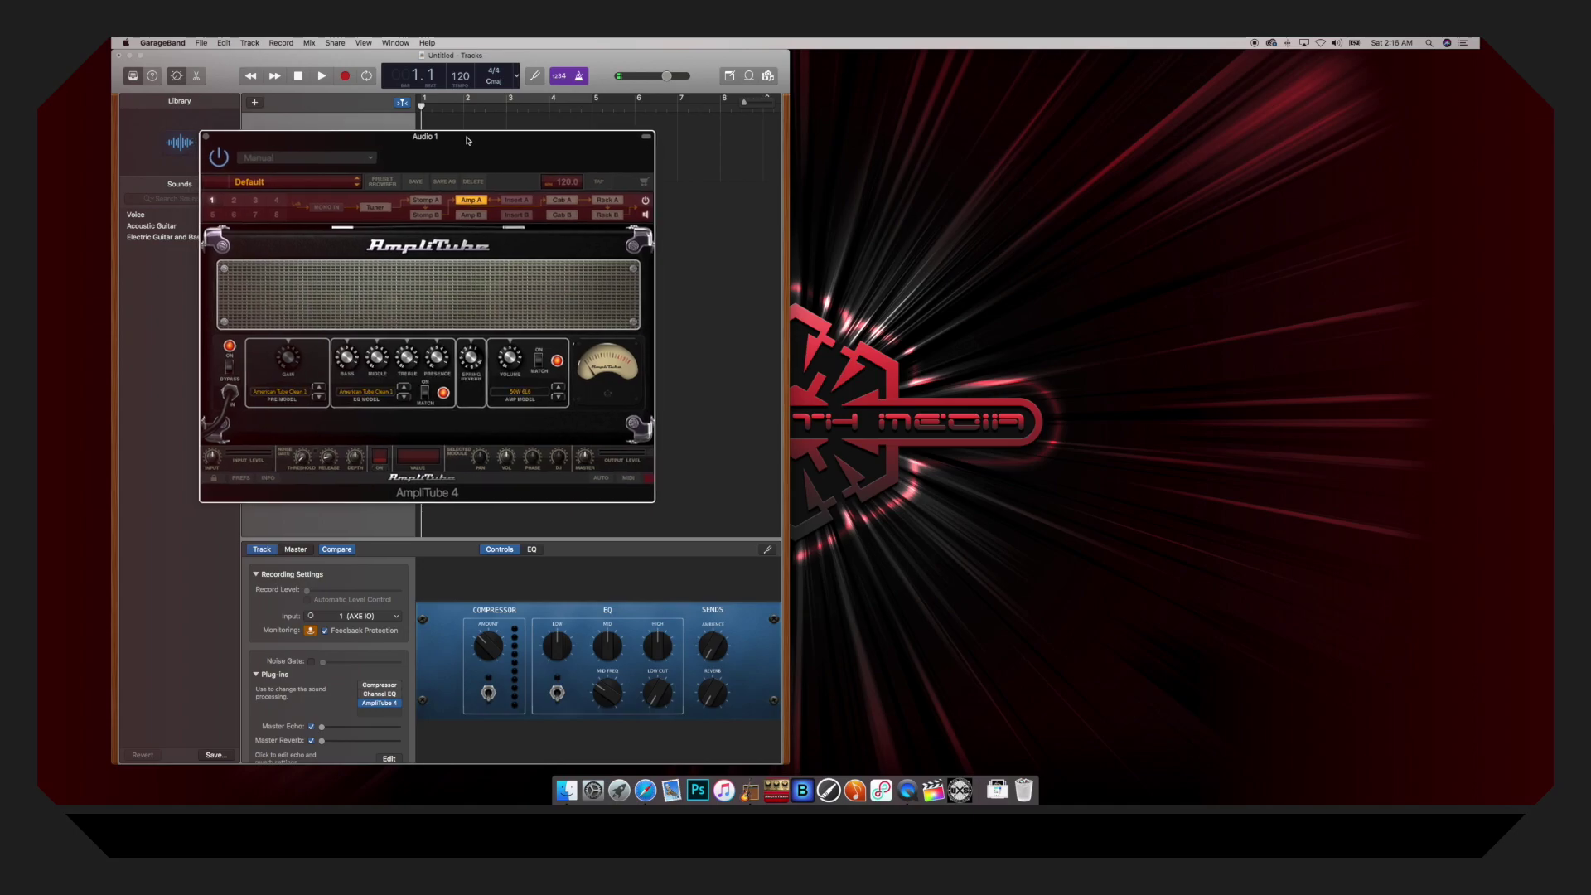
pyautogui.click(351, 181)
pyautogui.moveTo(301, 283)
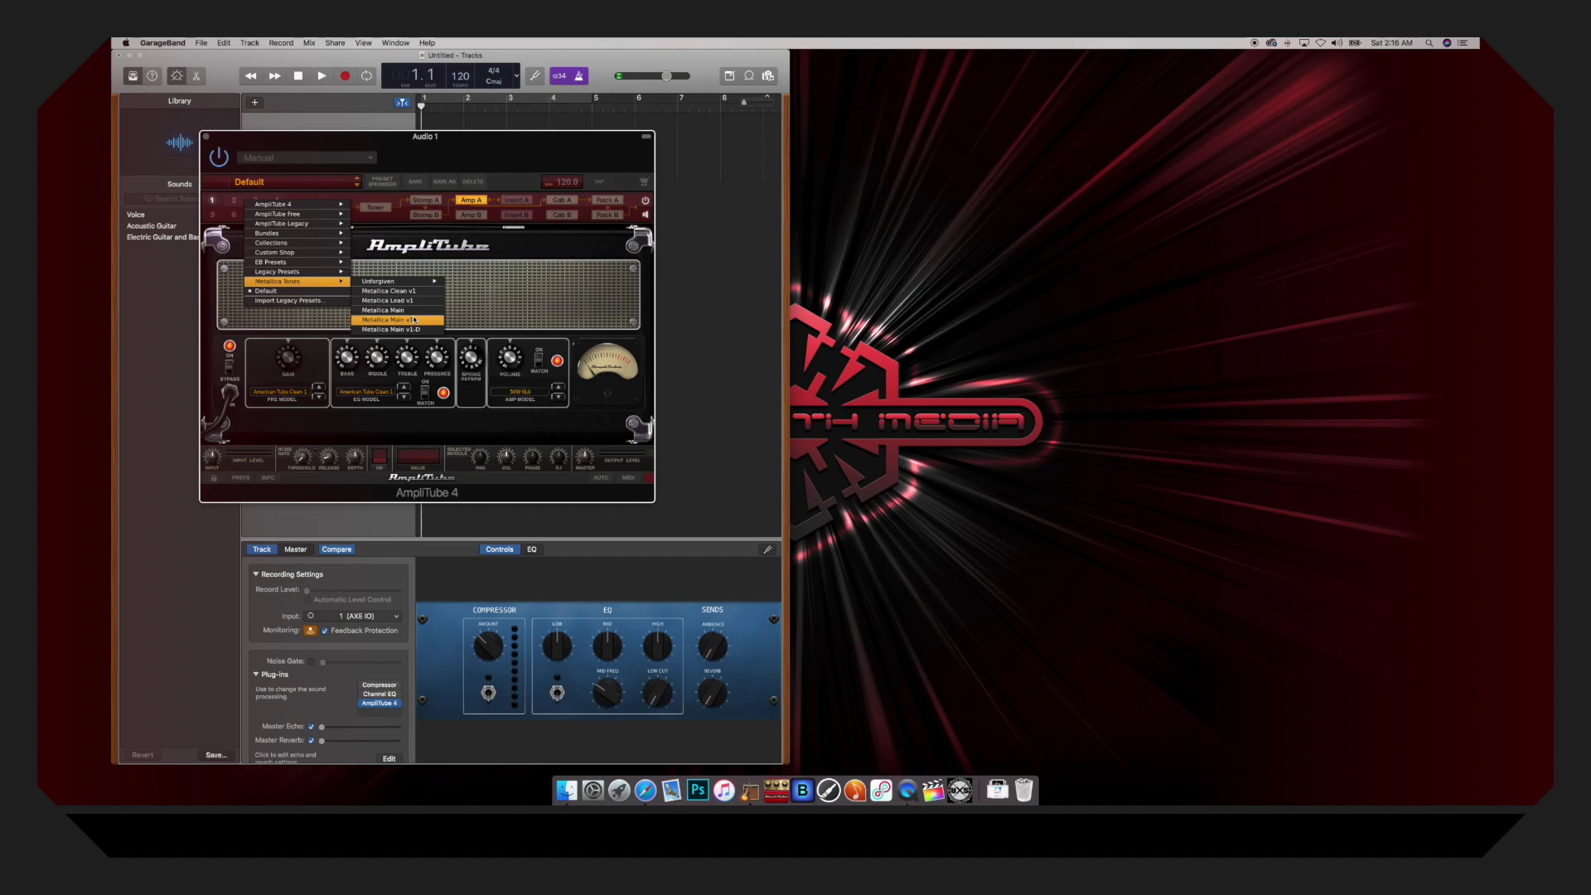
pyautogui.click(412, 320)
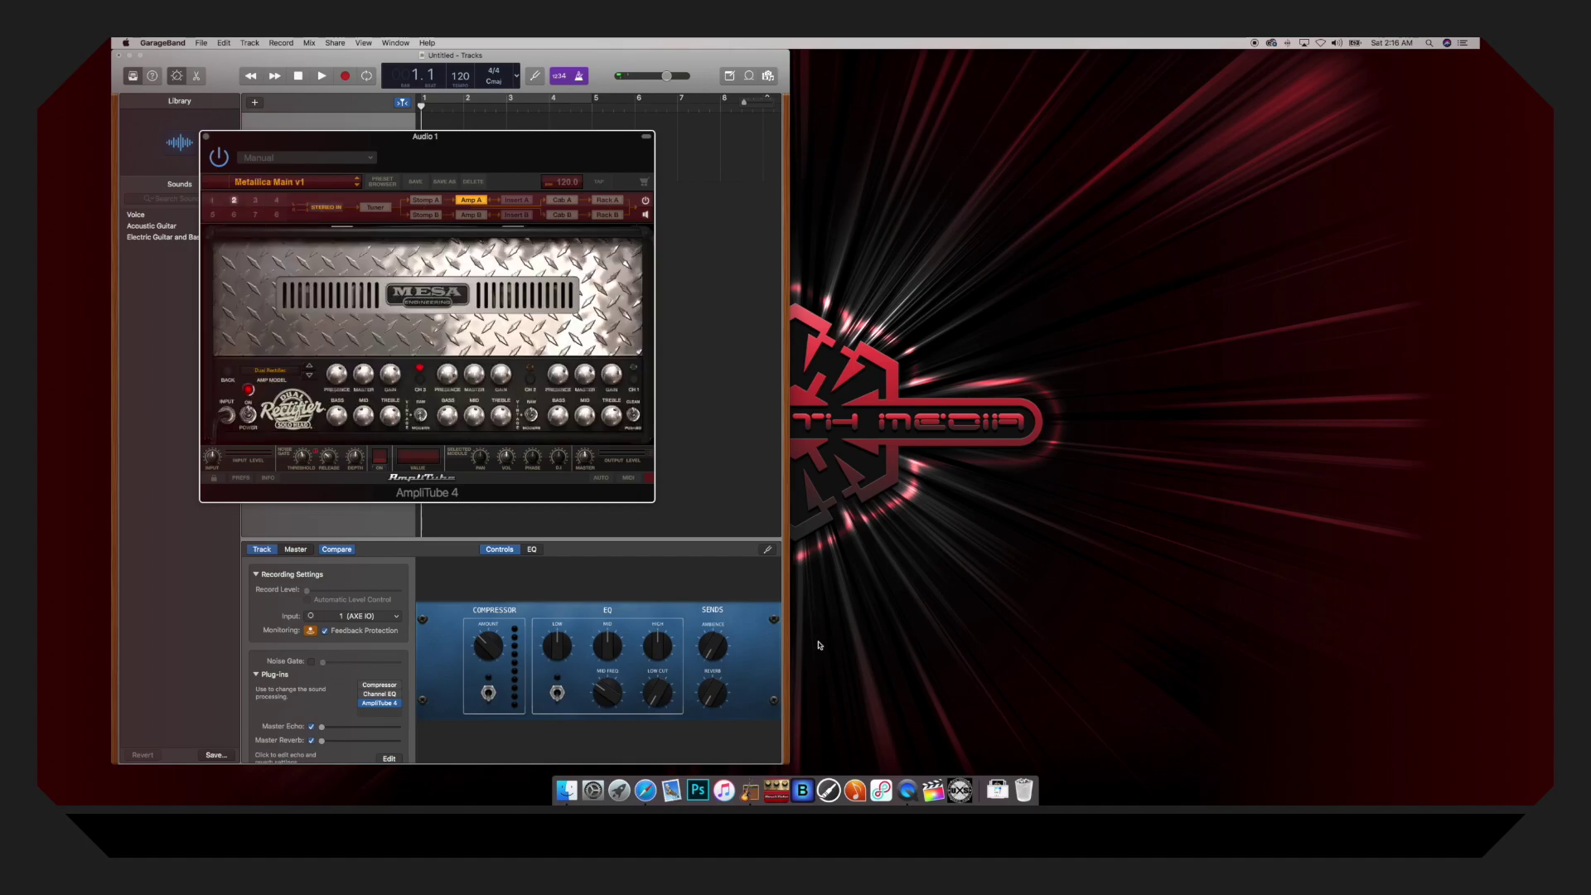
# Reopen iRig BlueBoard and reconnect it to the pedalboard in Program Change Mode, bank 006
pyautogui.click(803, 785)
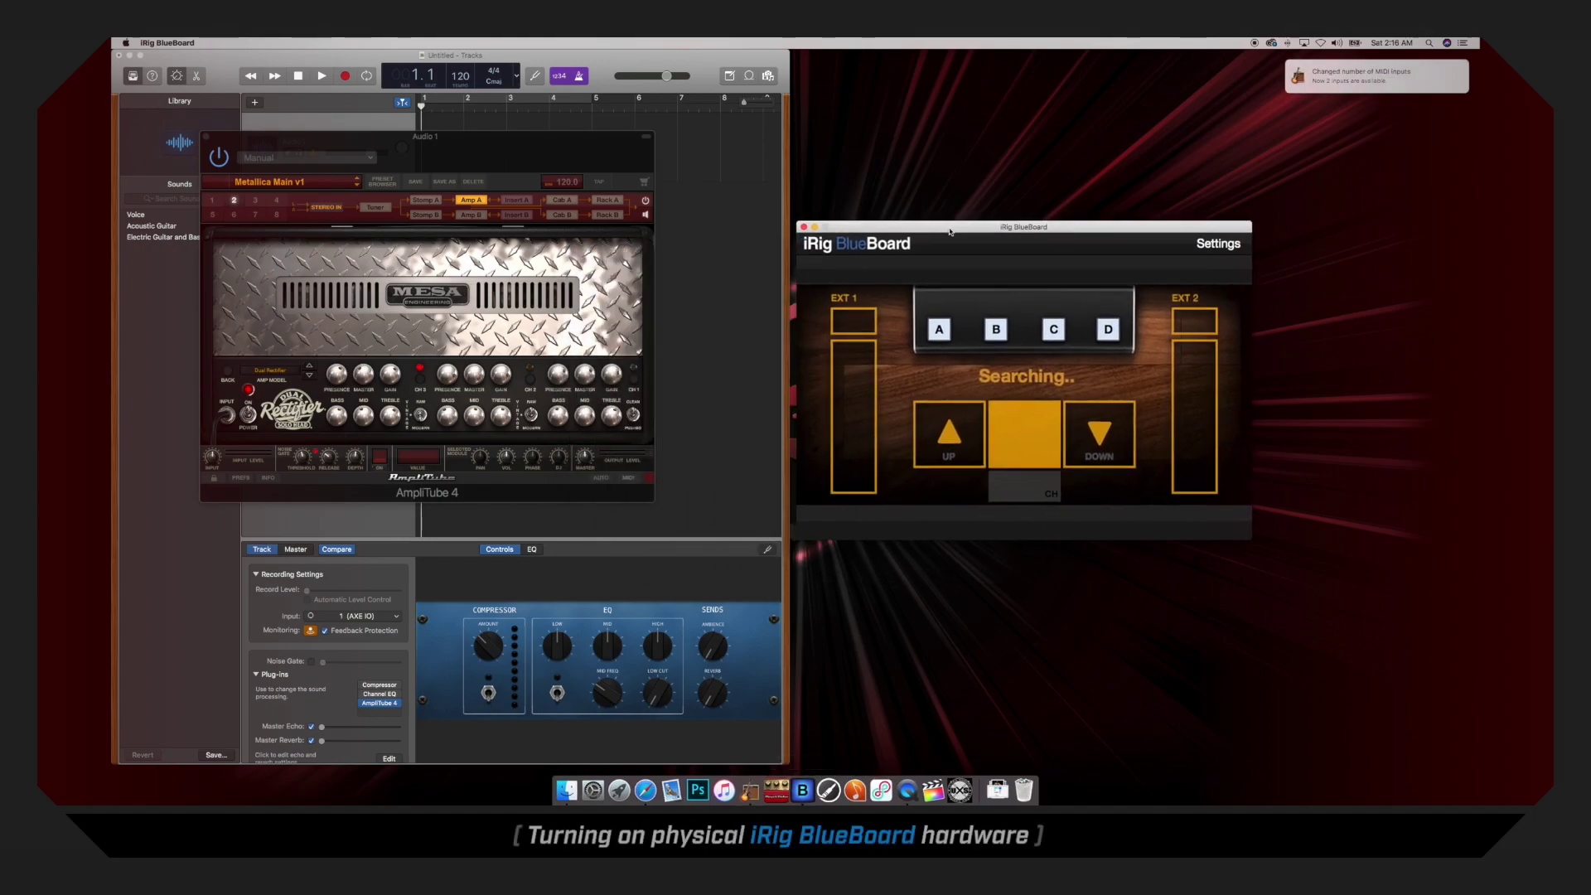
pyautogui.moveTo(951, 231); pyautogui.dragTo(972, 212)
pyautogui.click(1019, 358)
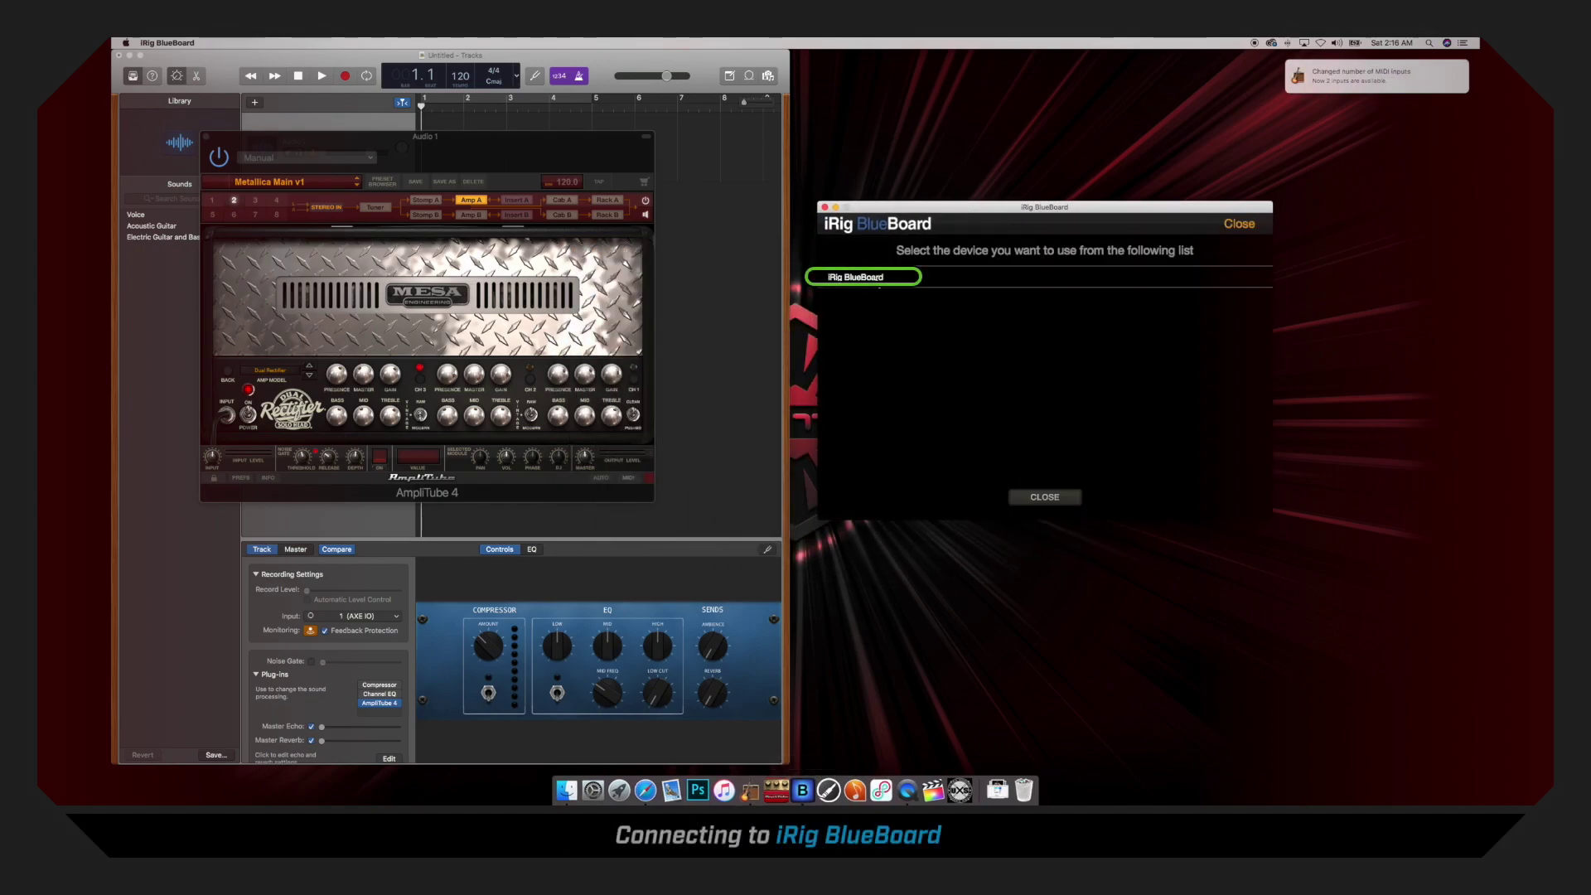
pyautogui.click(877, 278)
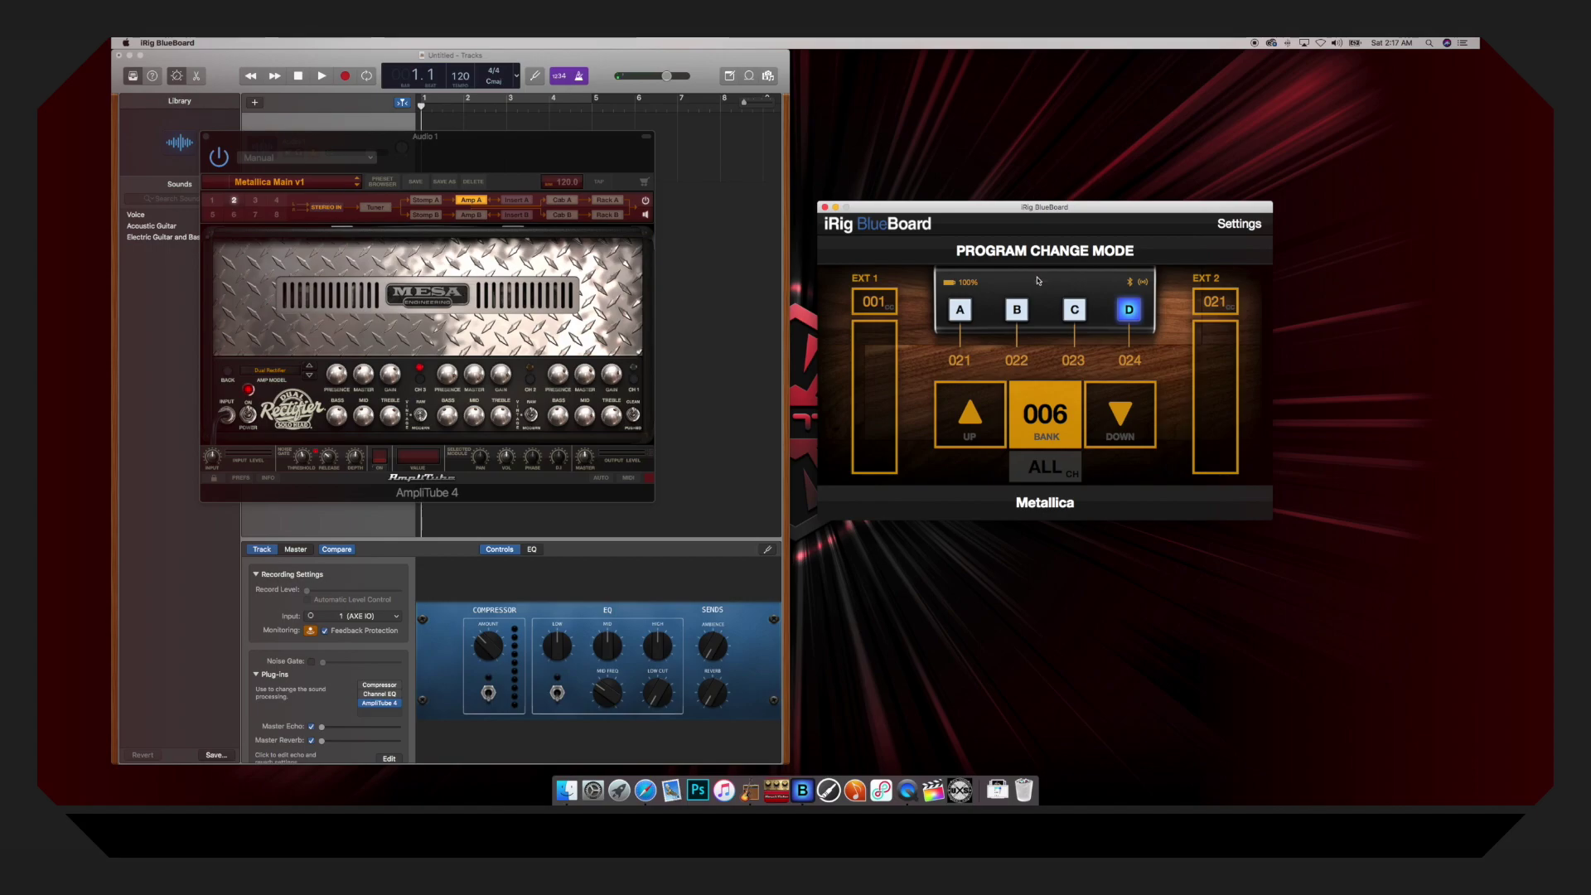
pyautogui.click(1076, 320)
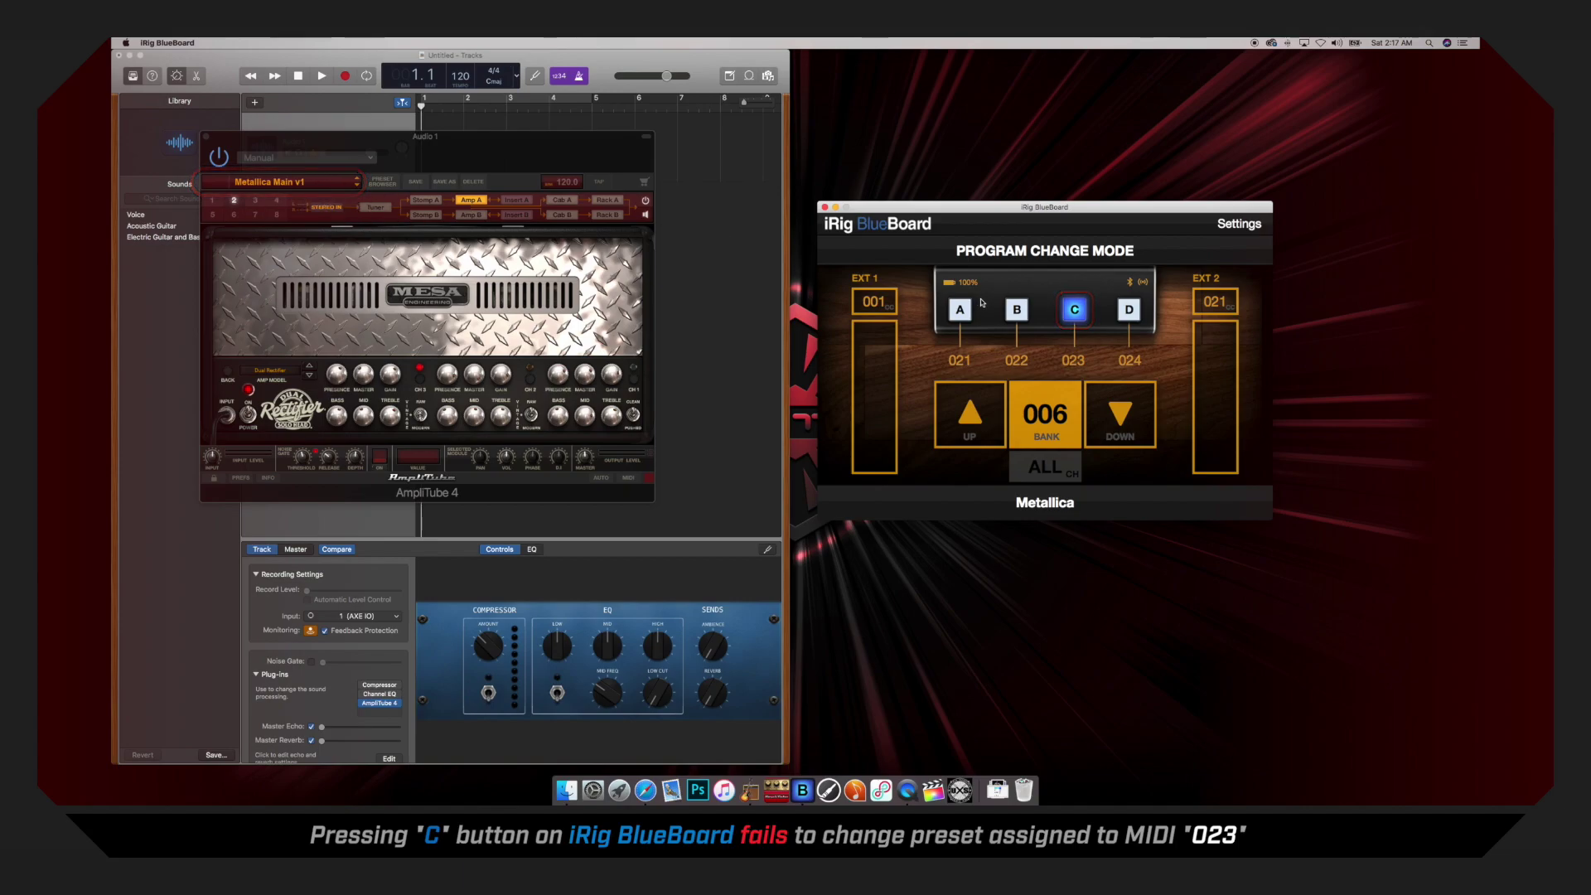
pyautogui.click(1014, 312)
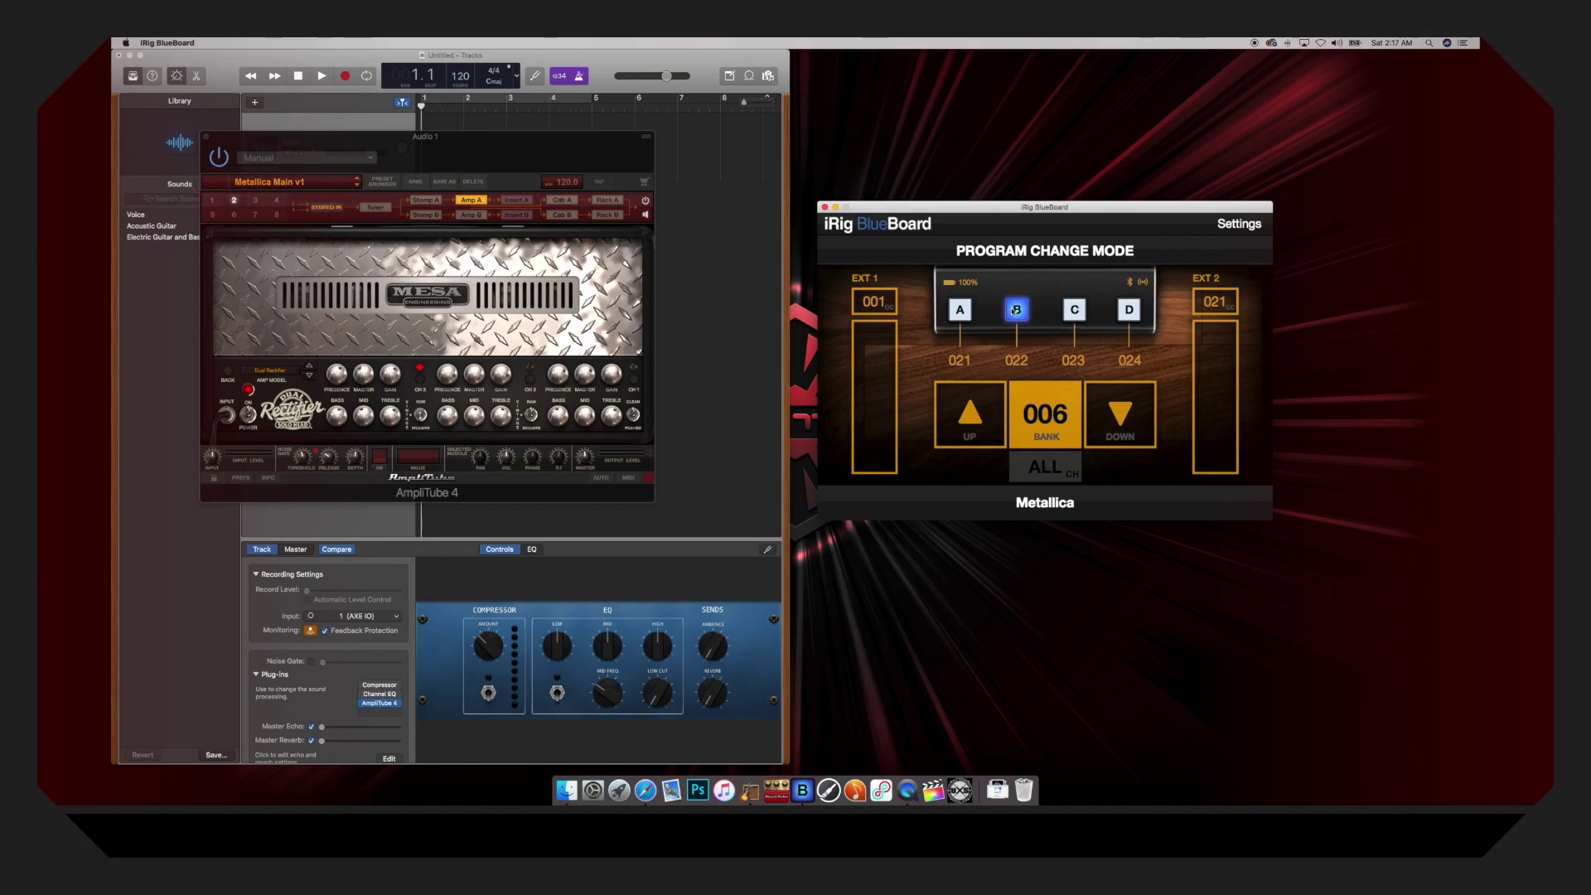
pyautogui.click(961, 312)
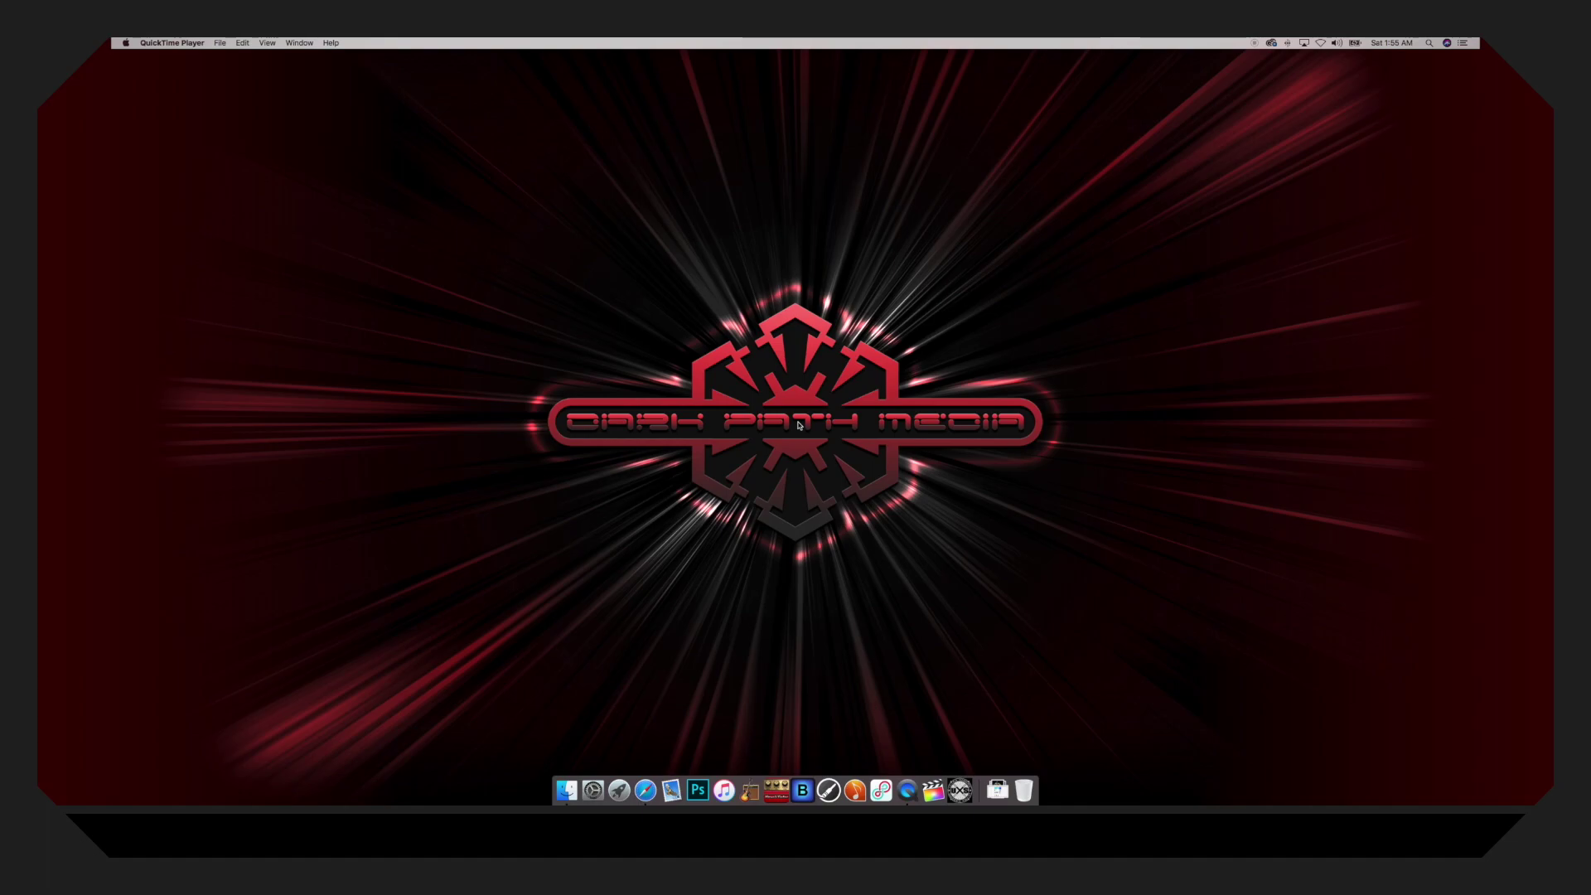
# Launch JamKazam and activate the In/Out: AXE IO profile under Audio Gear
pyautogui.click(829, 780)
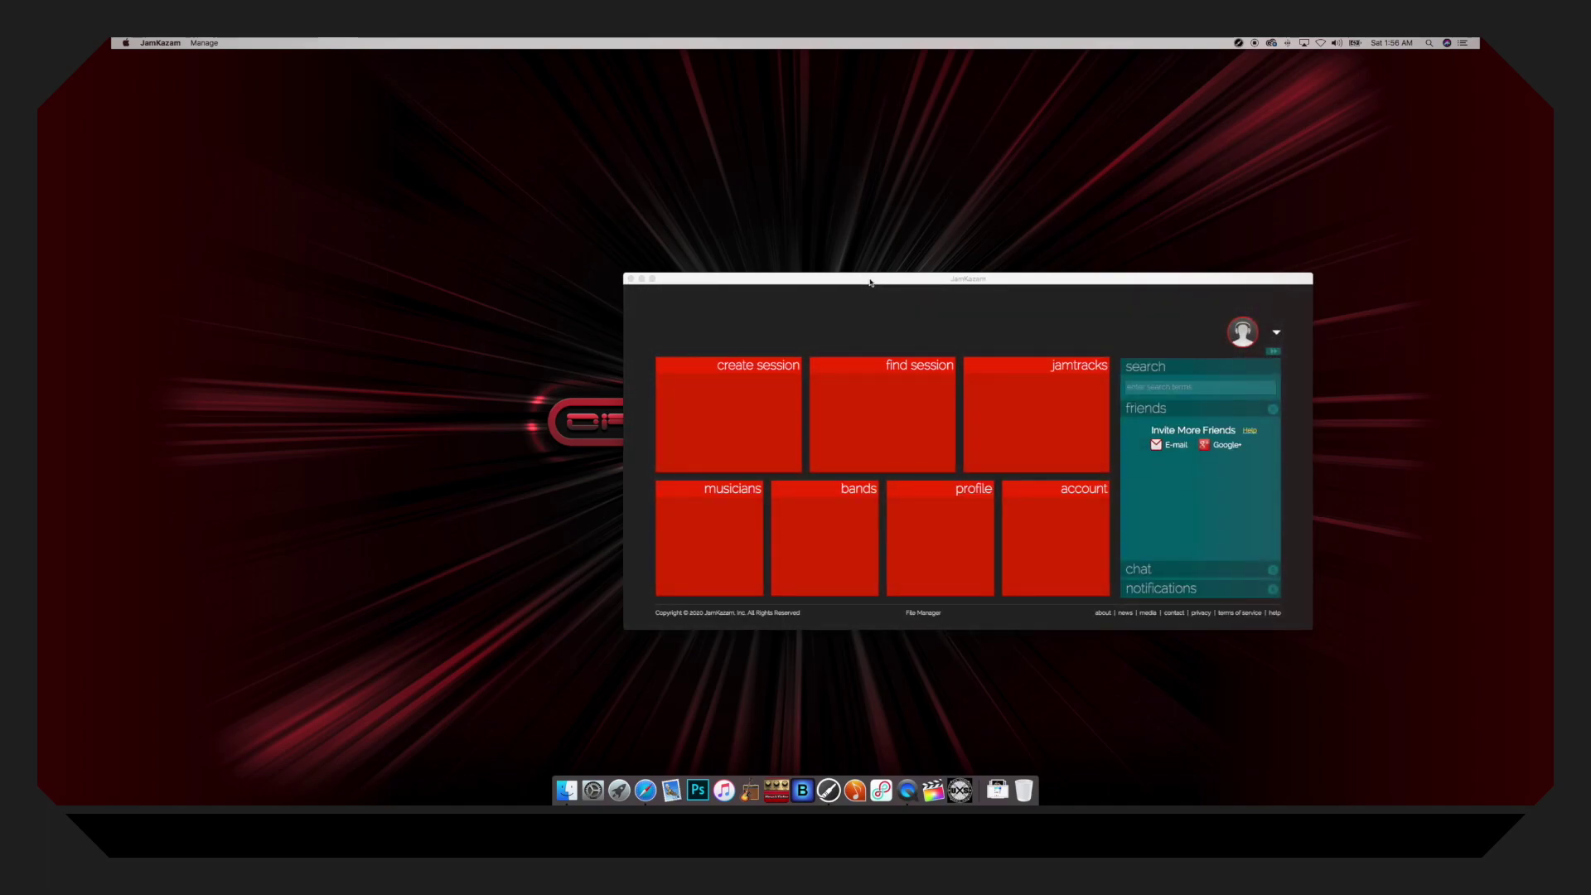
pyautogui.moveTo(872, 281); pyautogui.dragTo(428, 102)
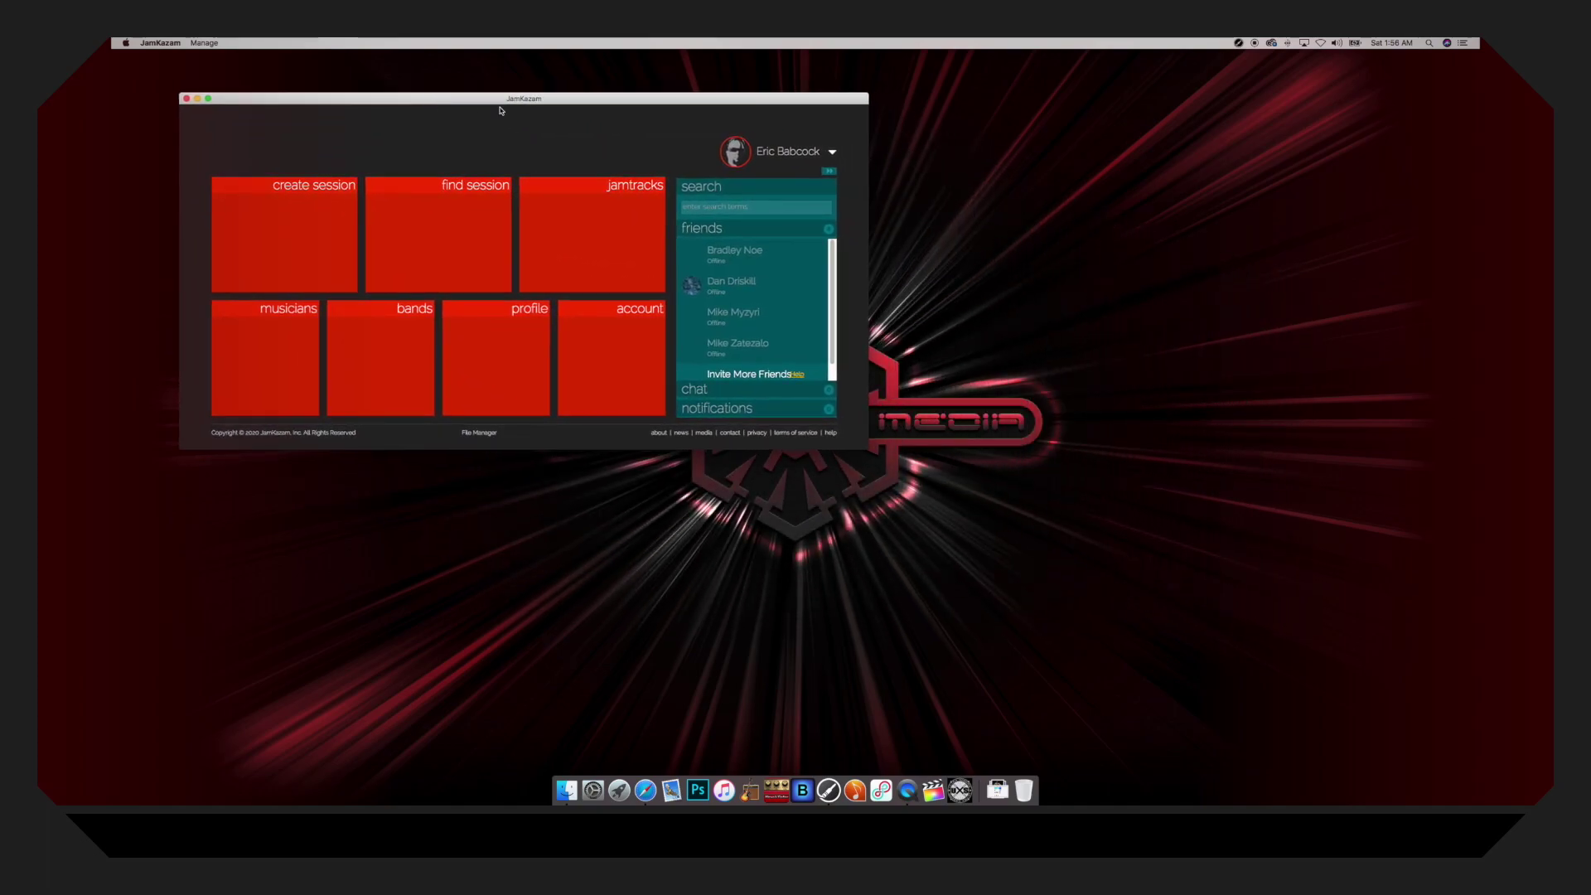
pyautogui.click(832, 153)
pyautogui.click(816, 213)
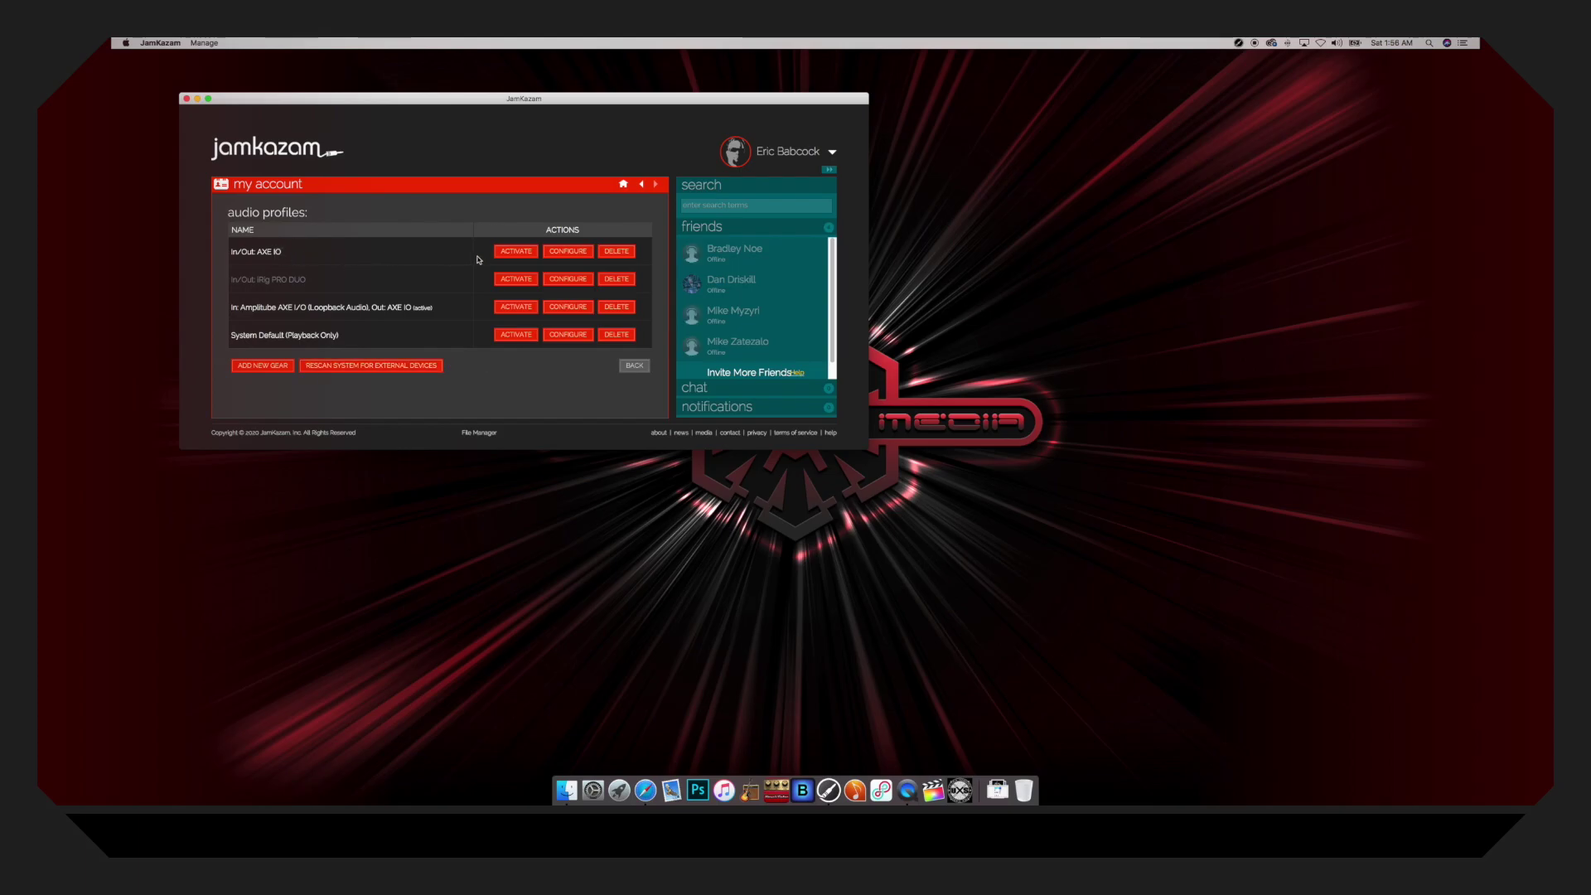
pyautogui.click(515, 251)
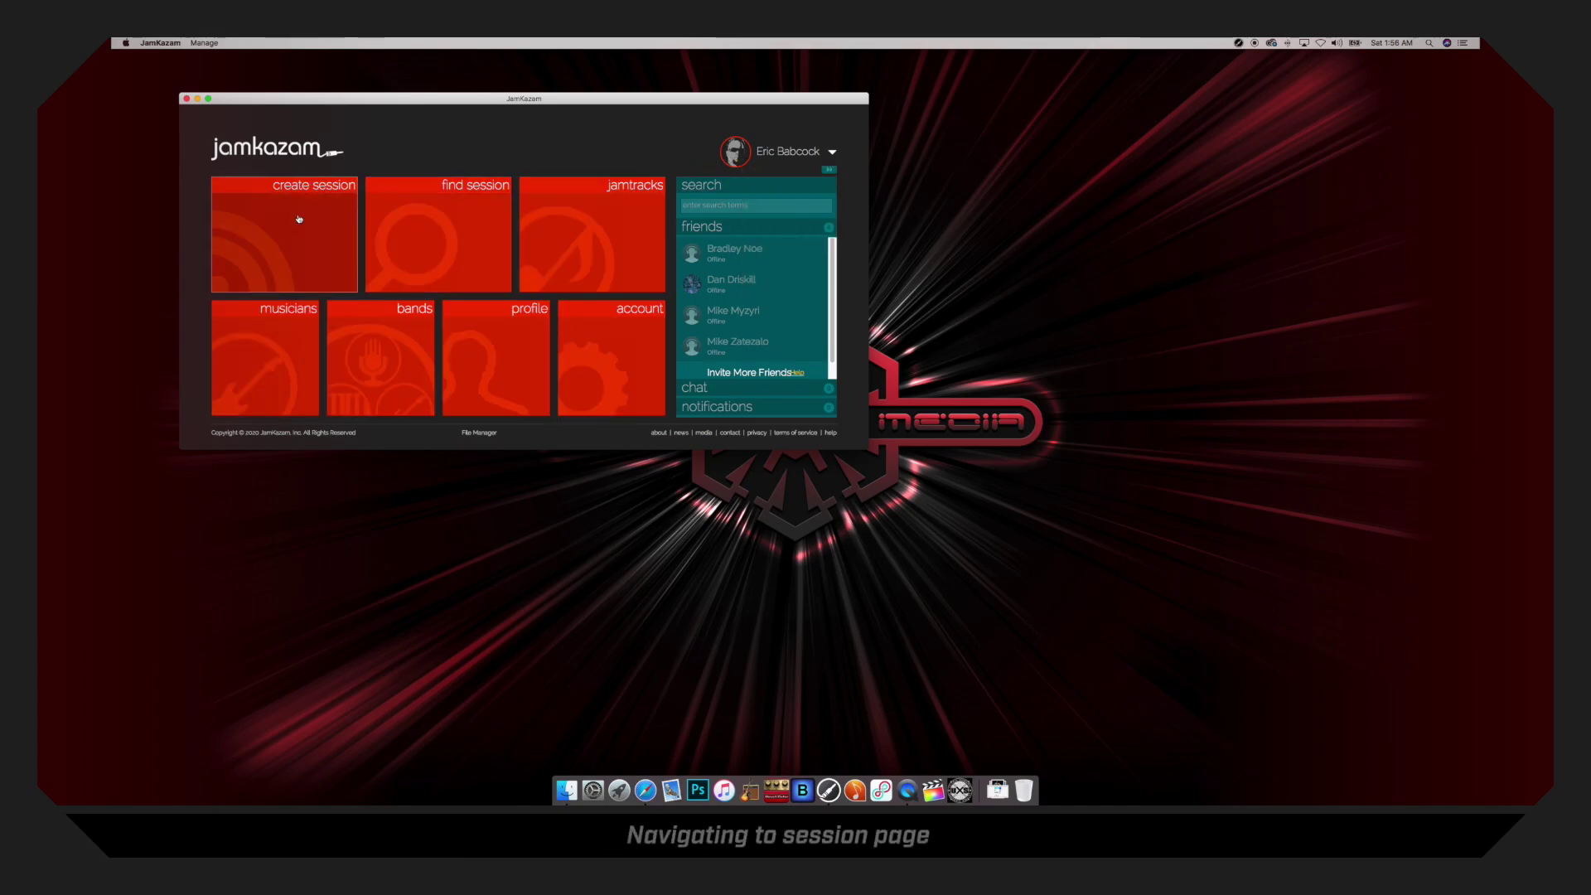
# Start a Quick Start Solo session and assign AmpliTube 4 to the AXE IO - Left input track
pyautogui.click(299, 219)
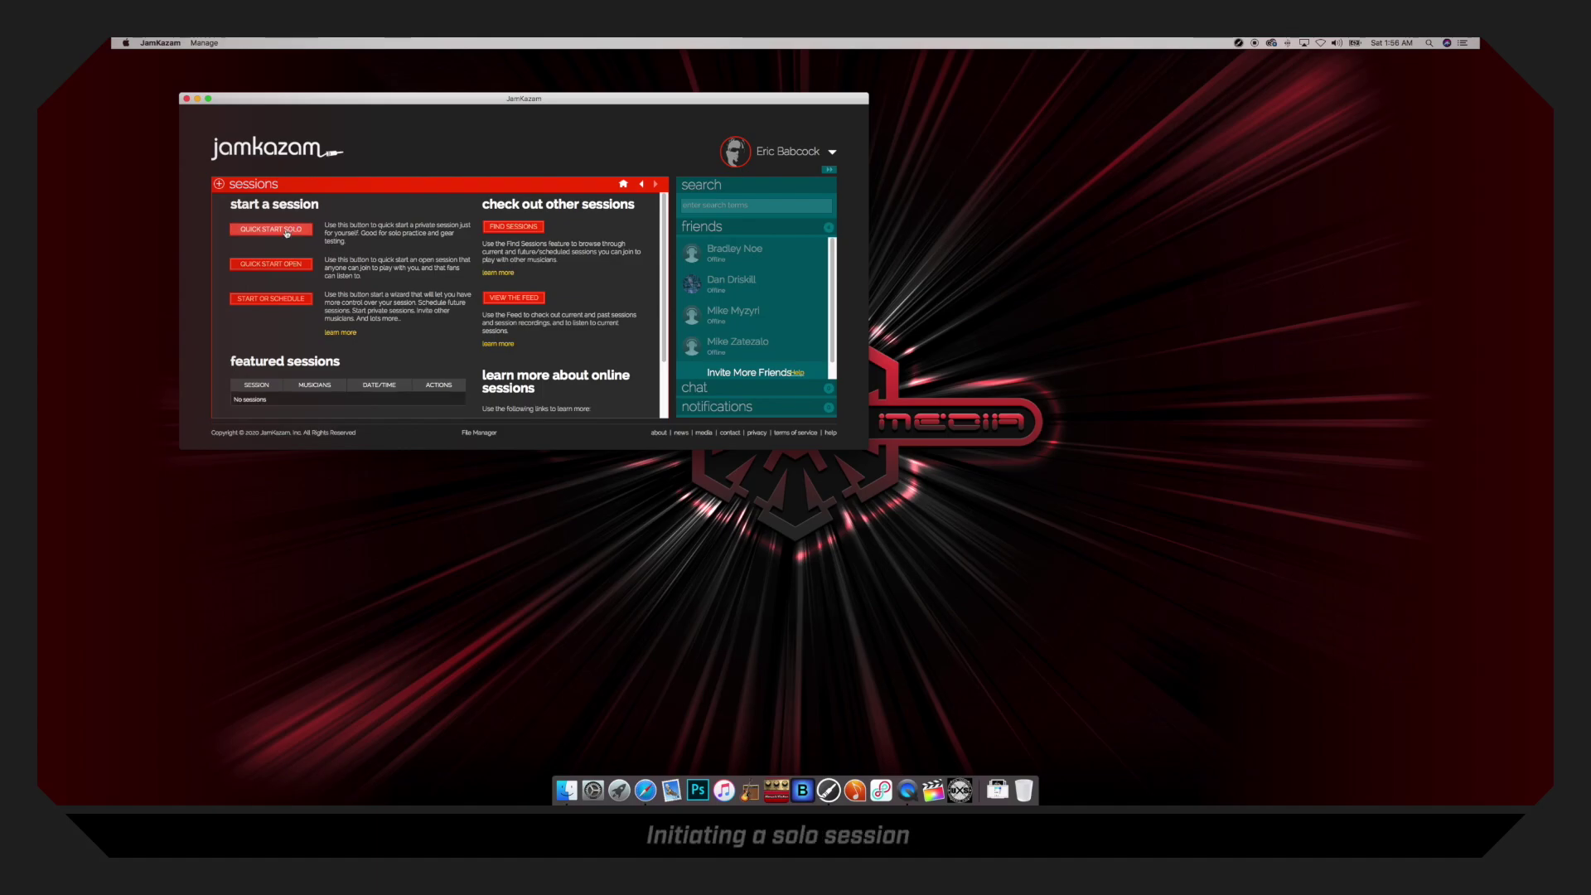
pyautogui.click(287, 233)
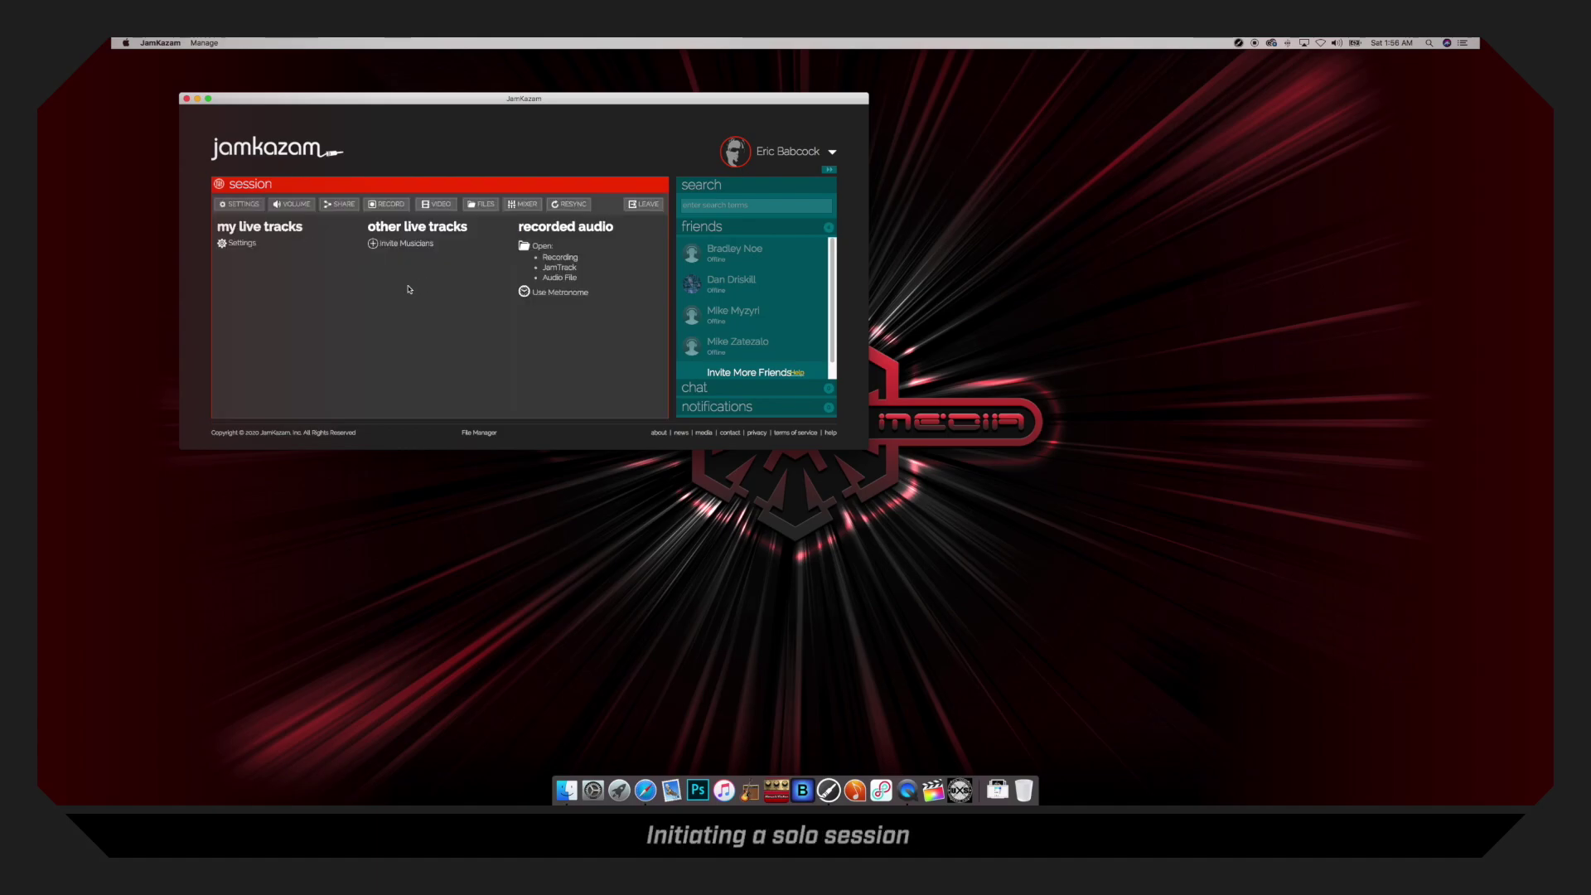
pyautogui.click(236, 244)
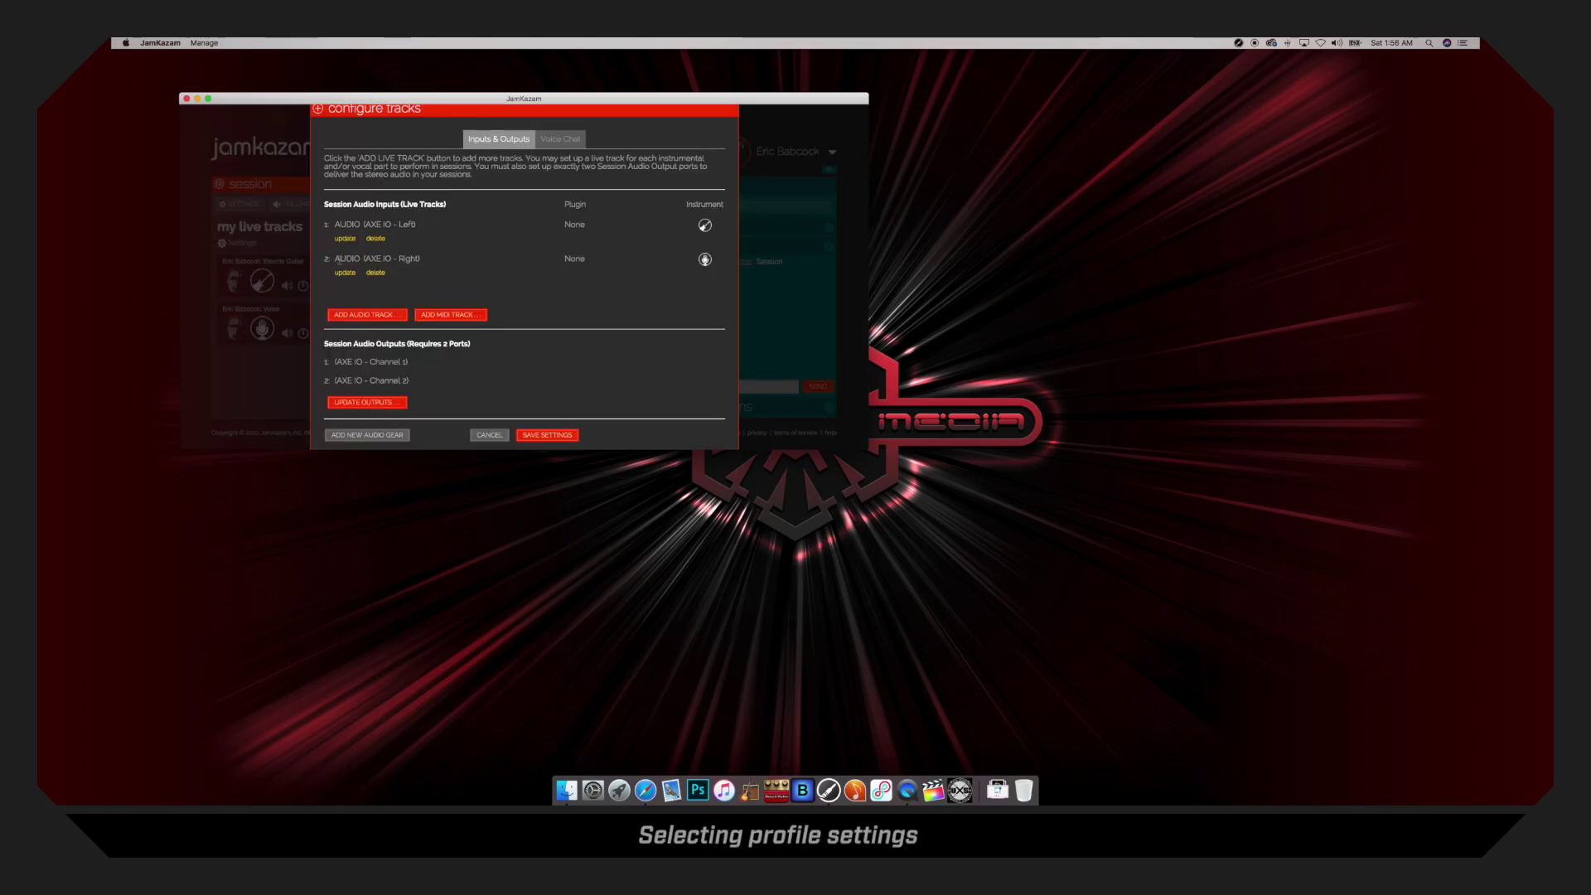
pyautogui.click(344, 238)
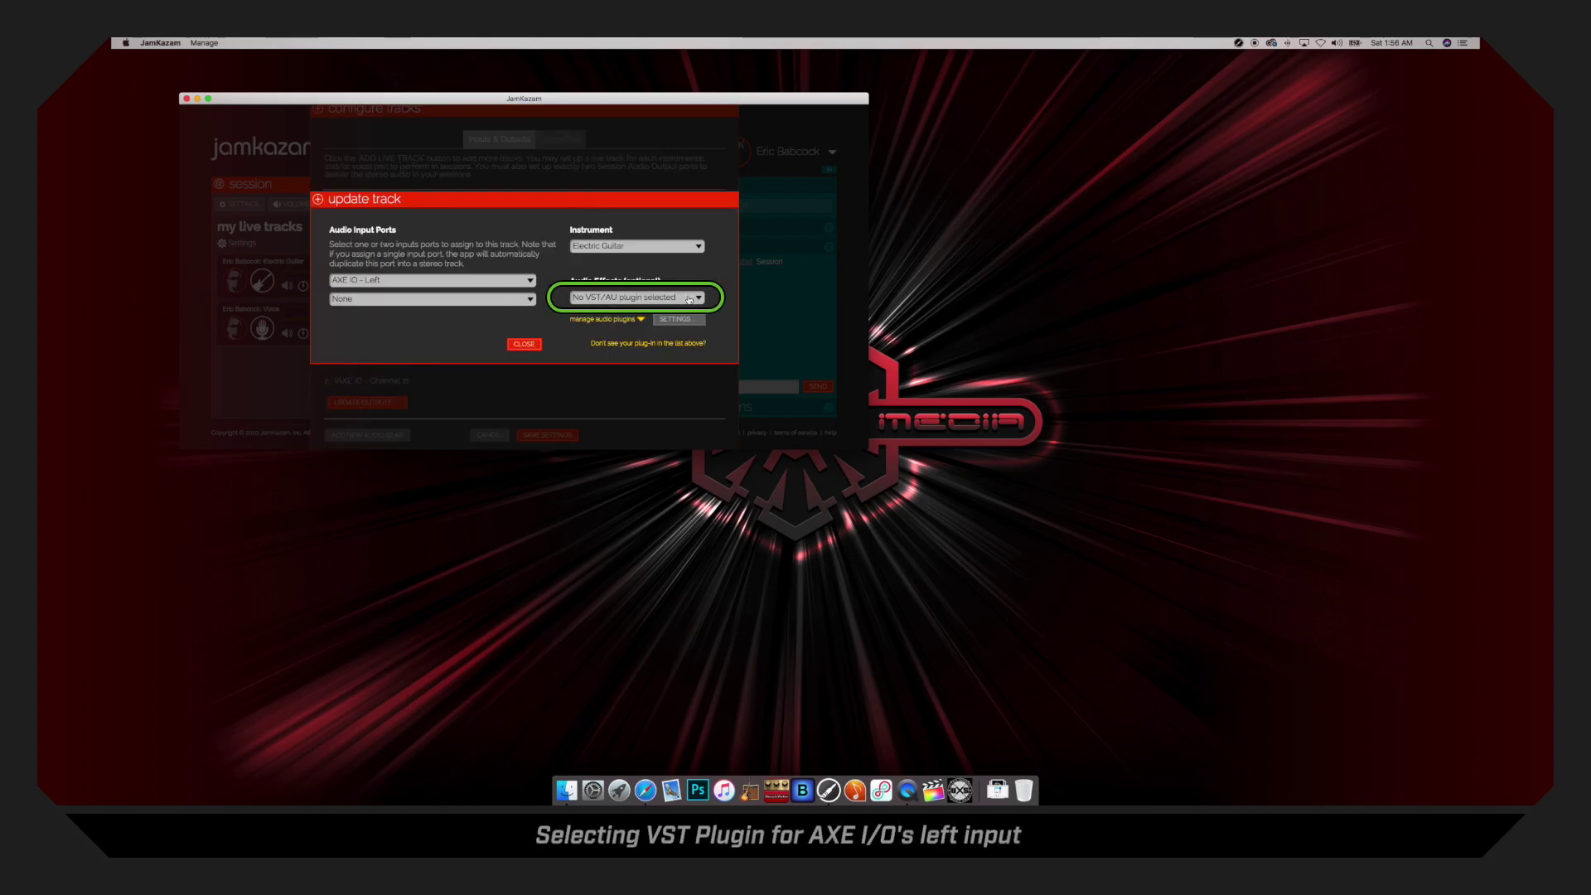
pyautogui.click(605, 298)
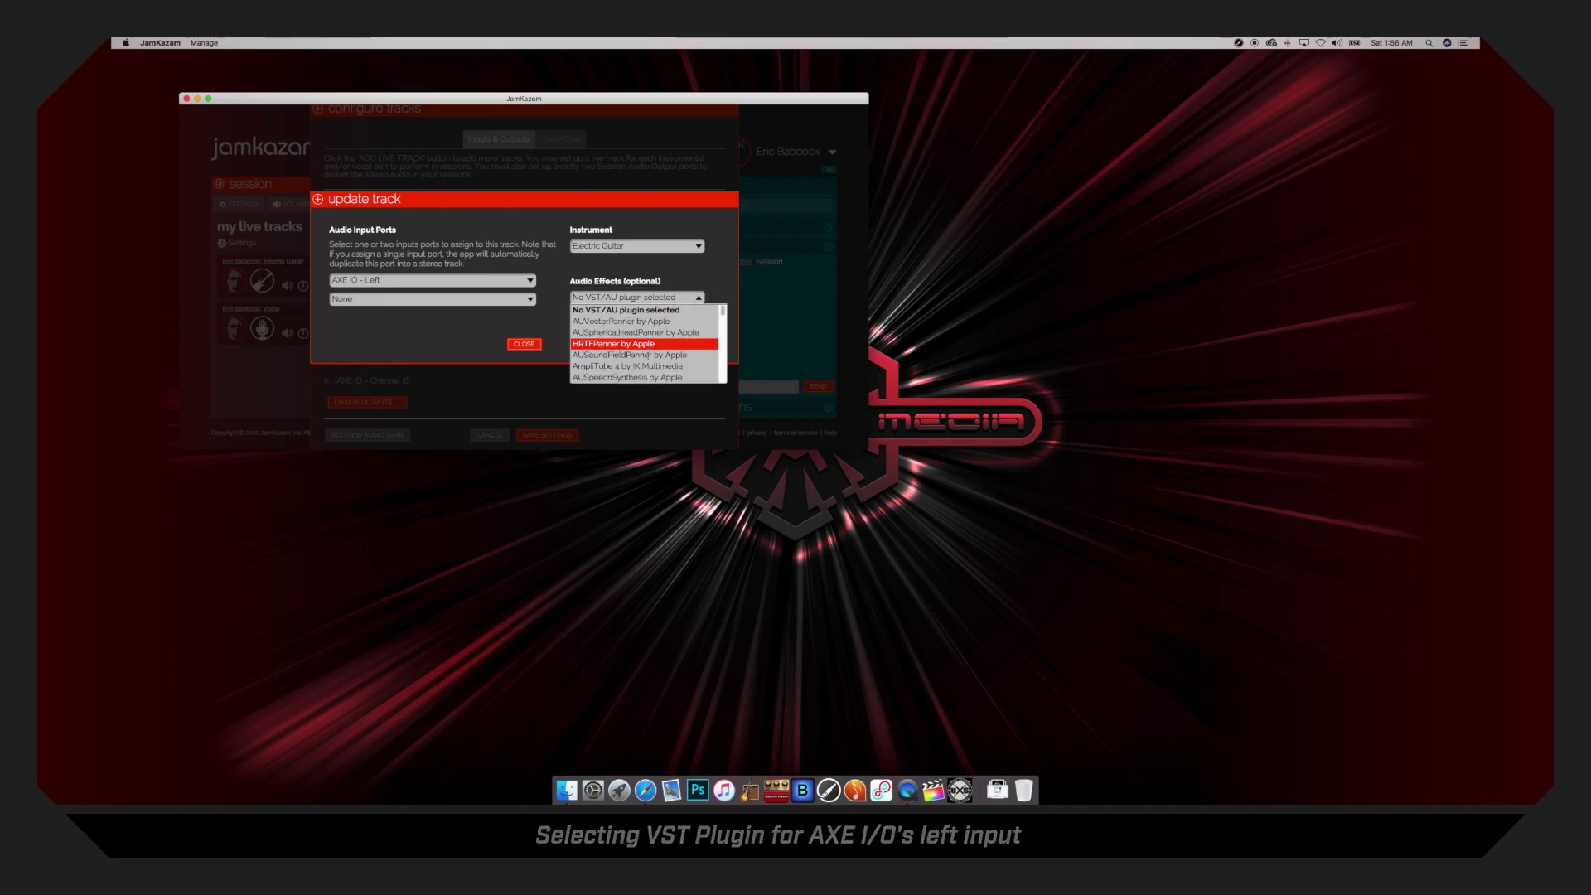
pyautogui.click(691, 369)
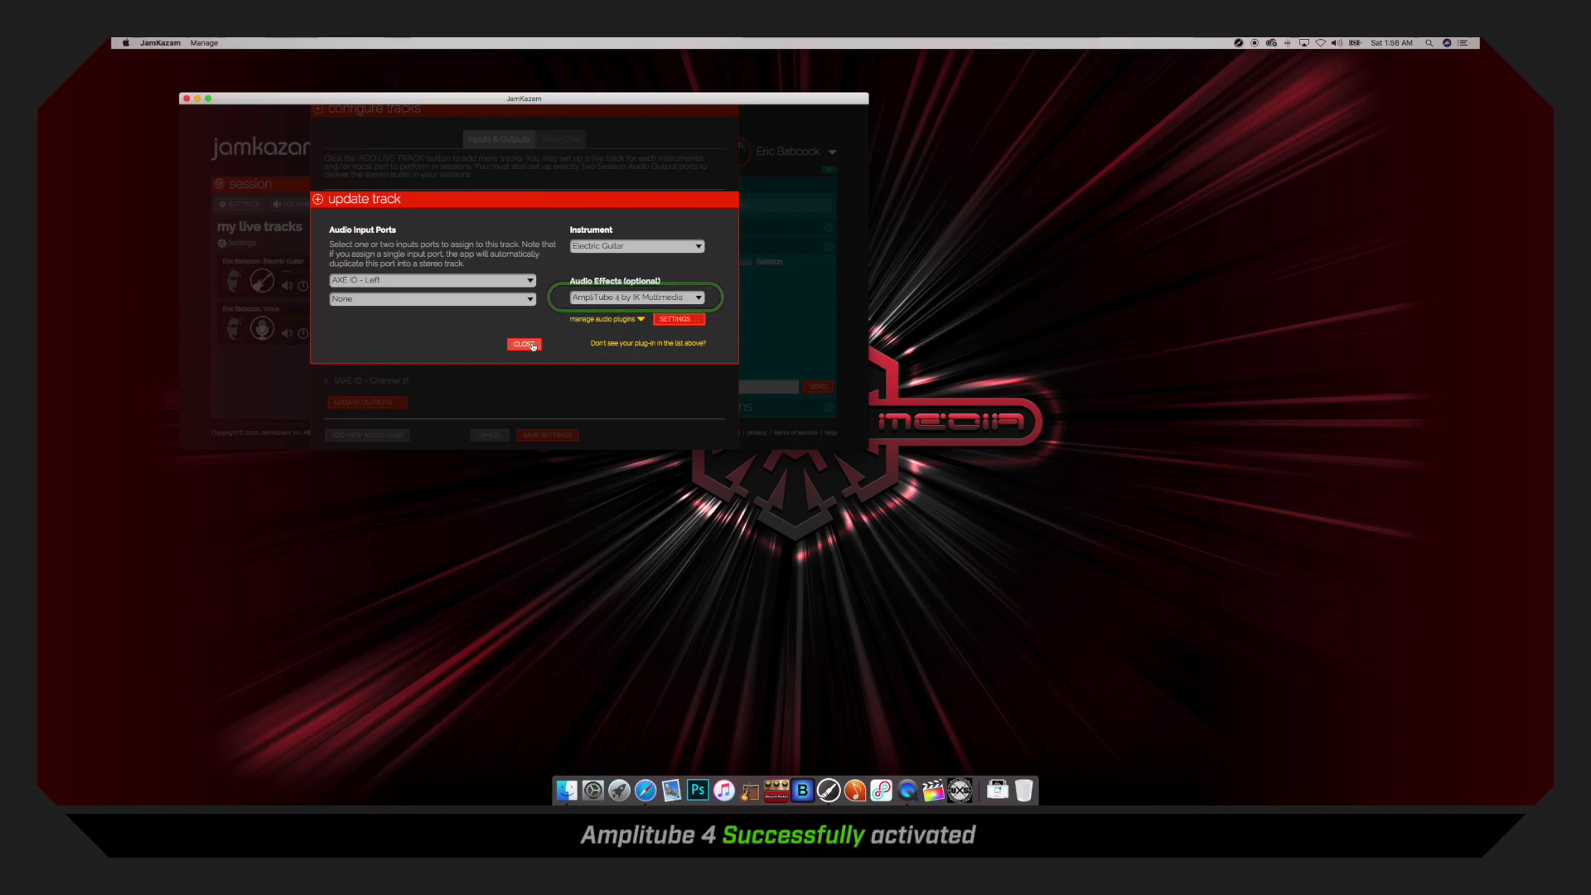
pyautogui.click(533, 347)
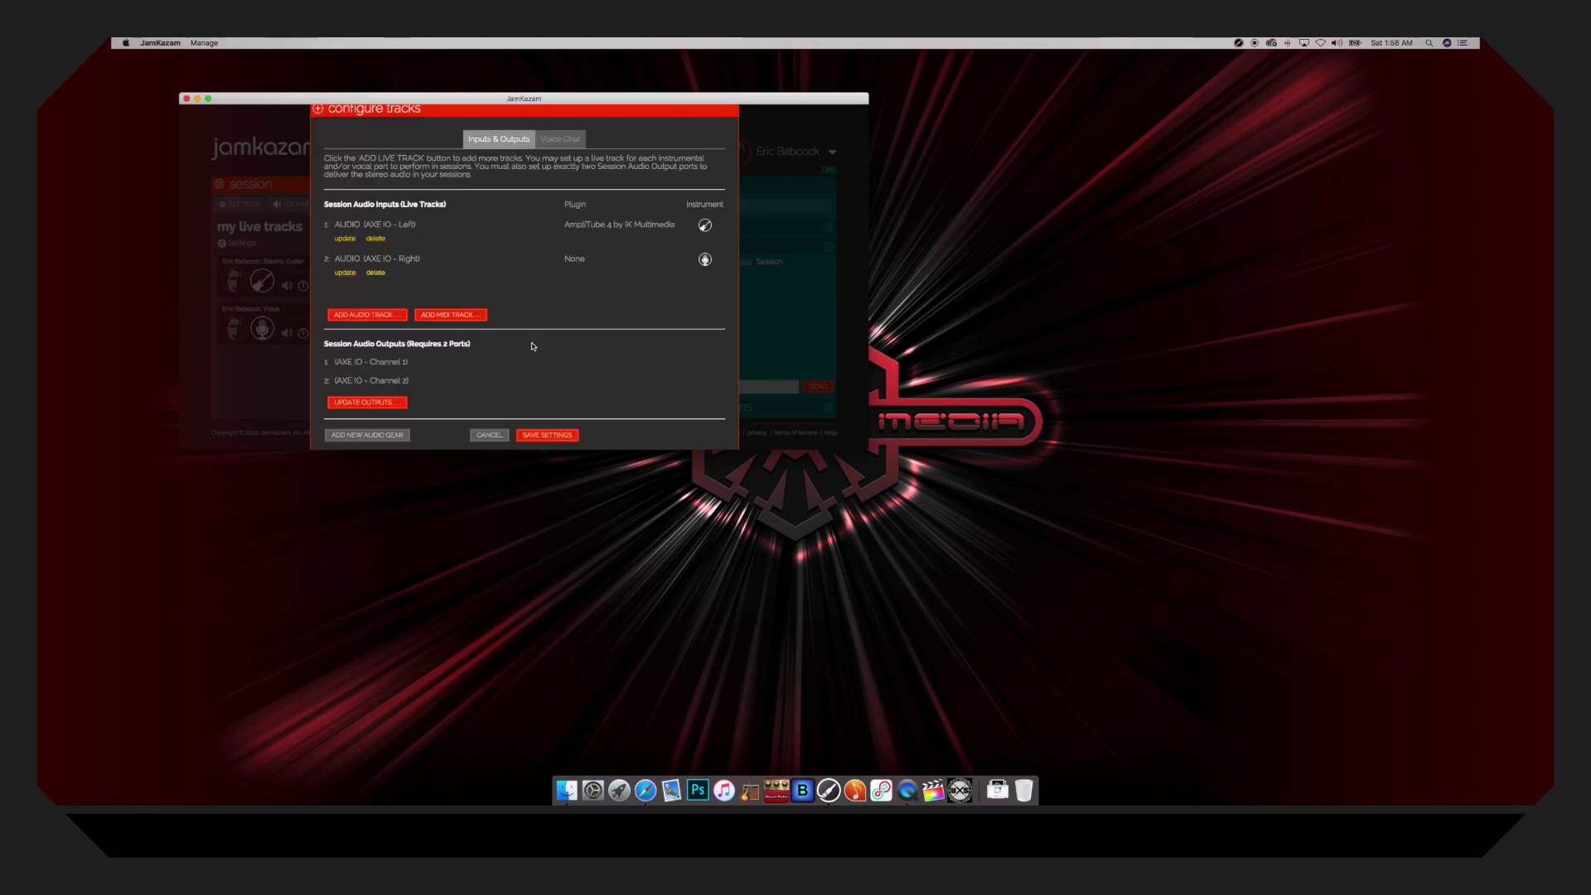
# Save the track settings and open the guitar track's AmpliTube 4 window over the session
pyautogui.click(547, 434)
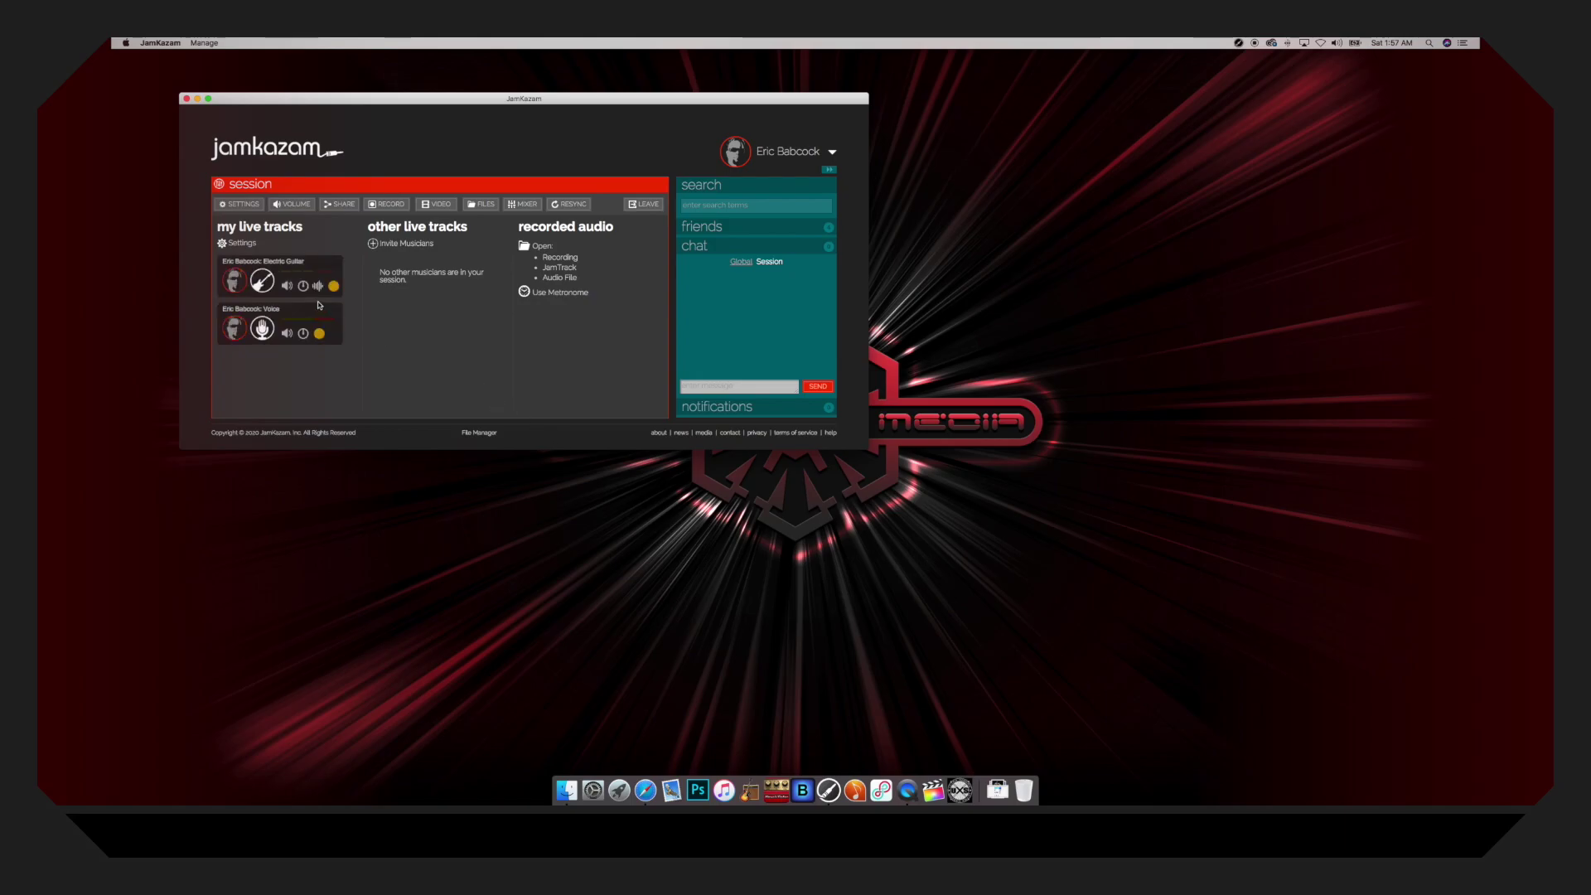
pyautogui.click(318, 286)
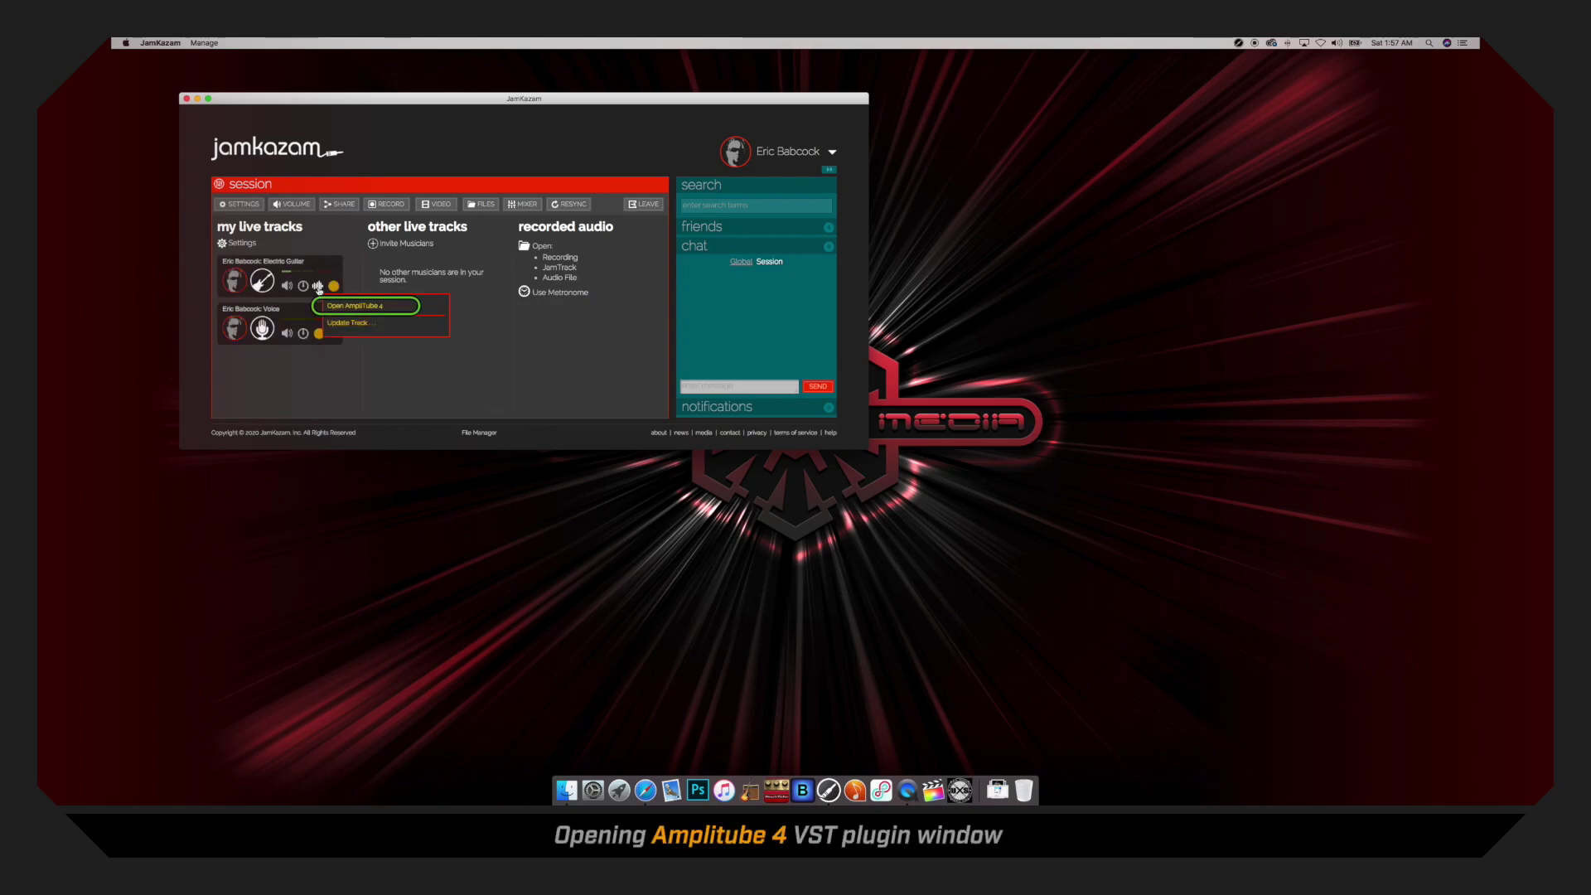
pyautogui.click(357, 306)
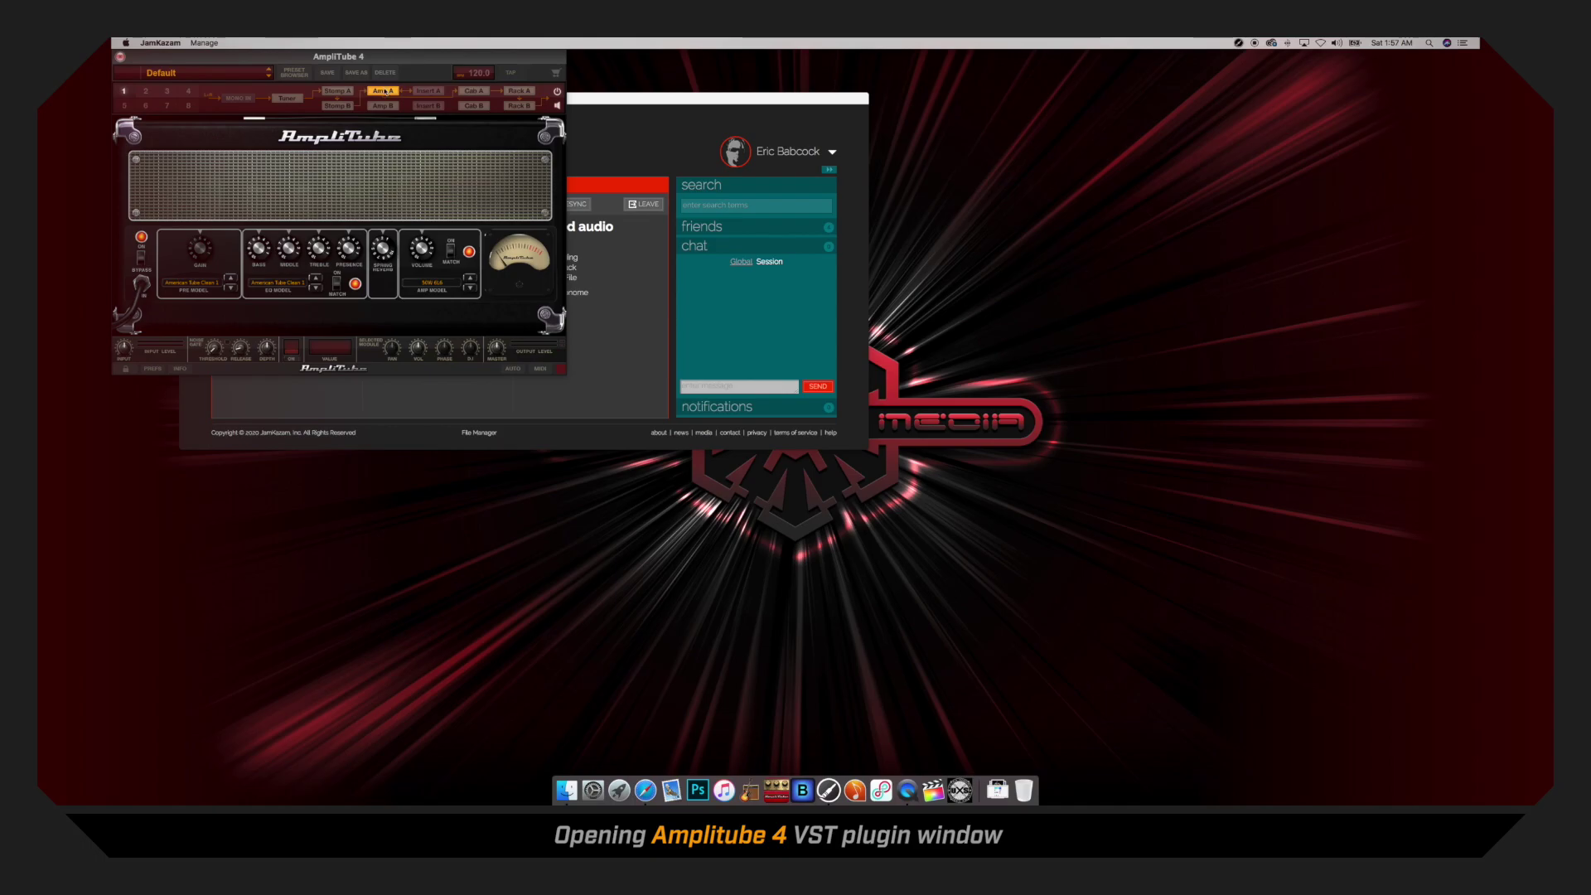
pyautogui.moveTo(374, 63); pyautogui.dragTo(554, 344)
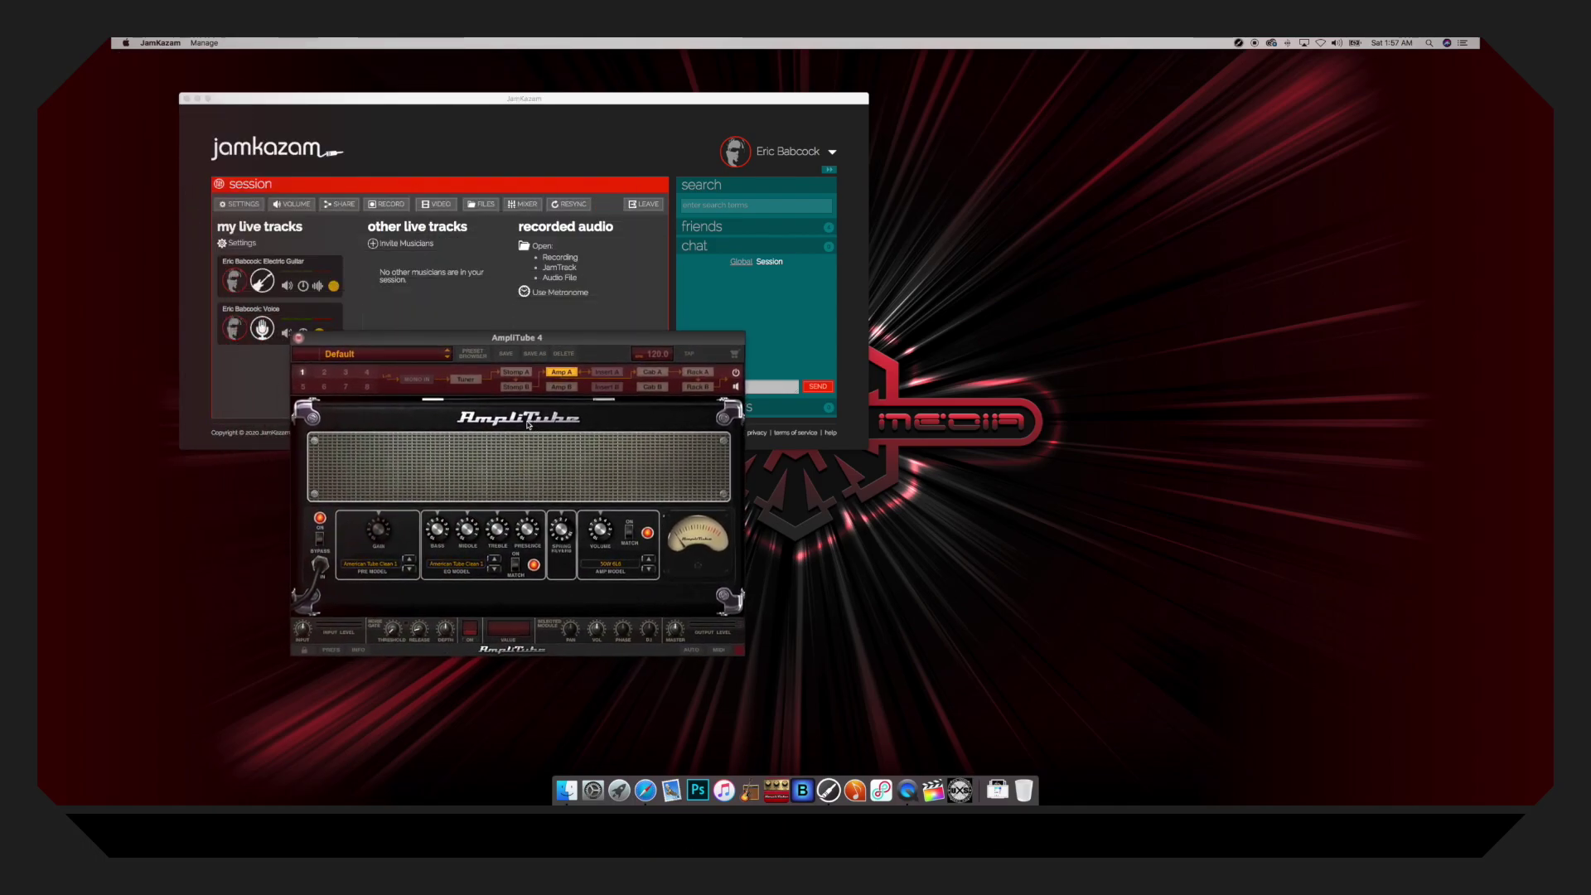
# Relaunch iRig BlueBoard and connect it to the pedalboard, showing bank 006 Metallica
pyautogui.click(796, 769)
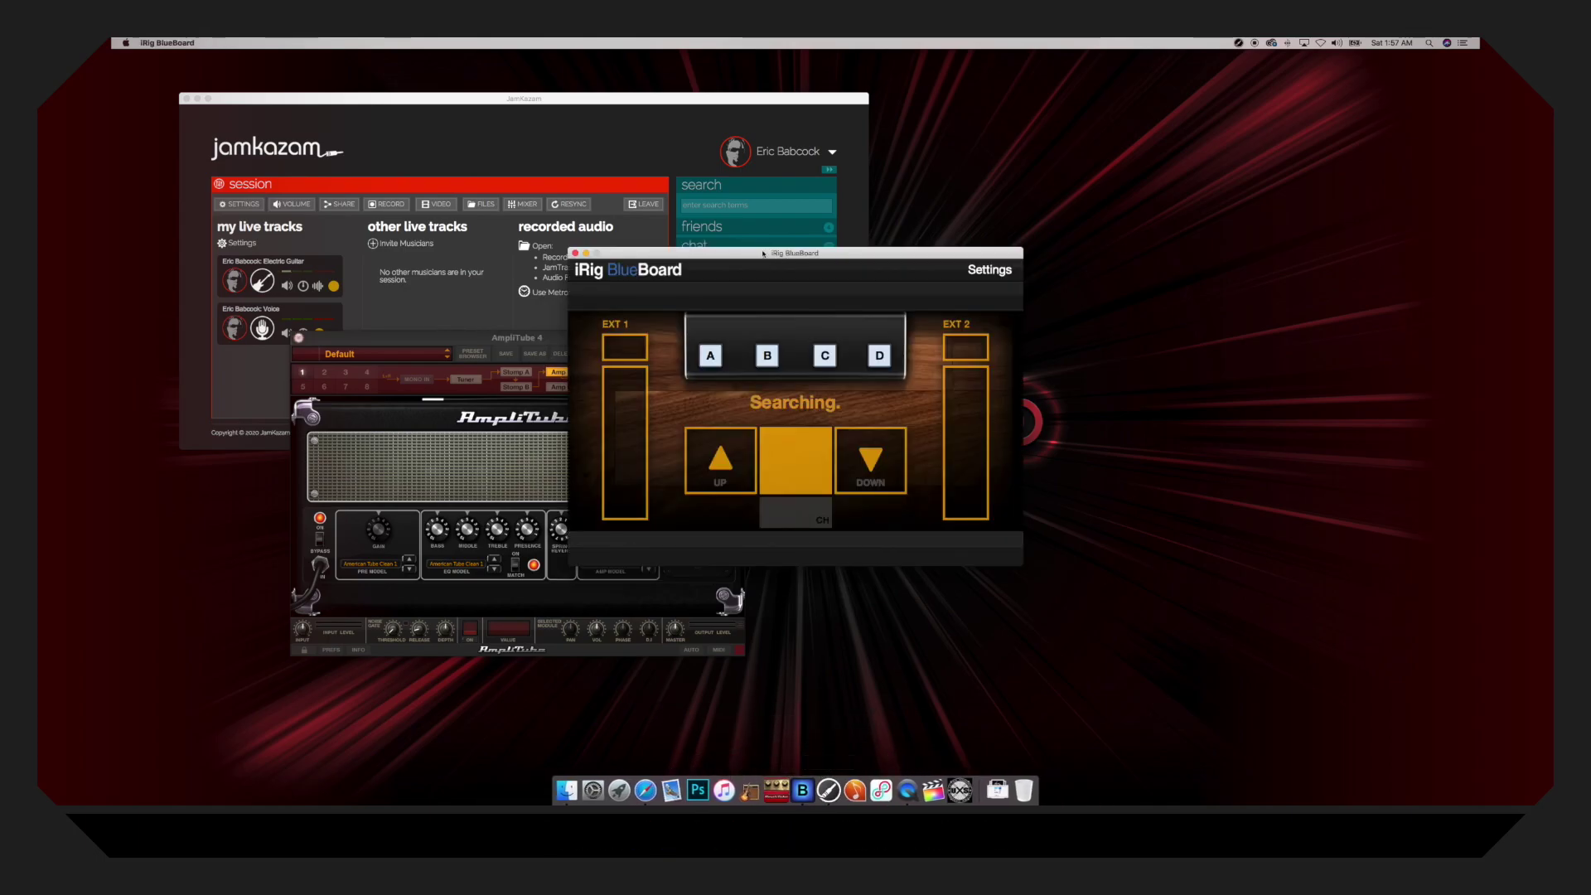
pyautogui.moveTo(750, 249); pyautogui.dragTo(1010, 300)
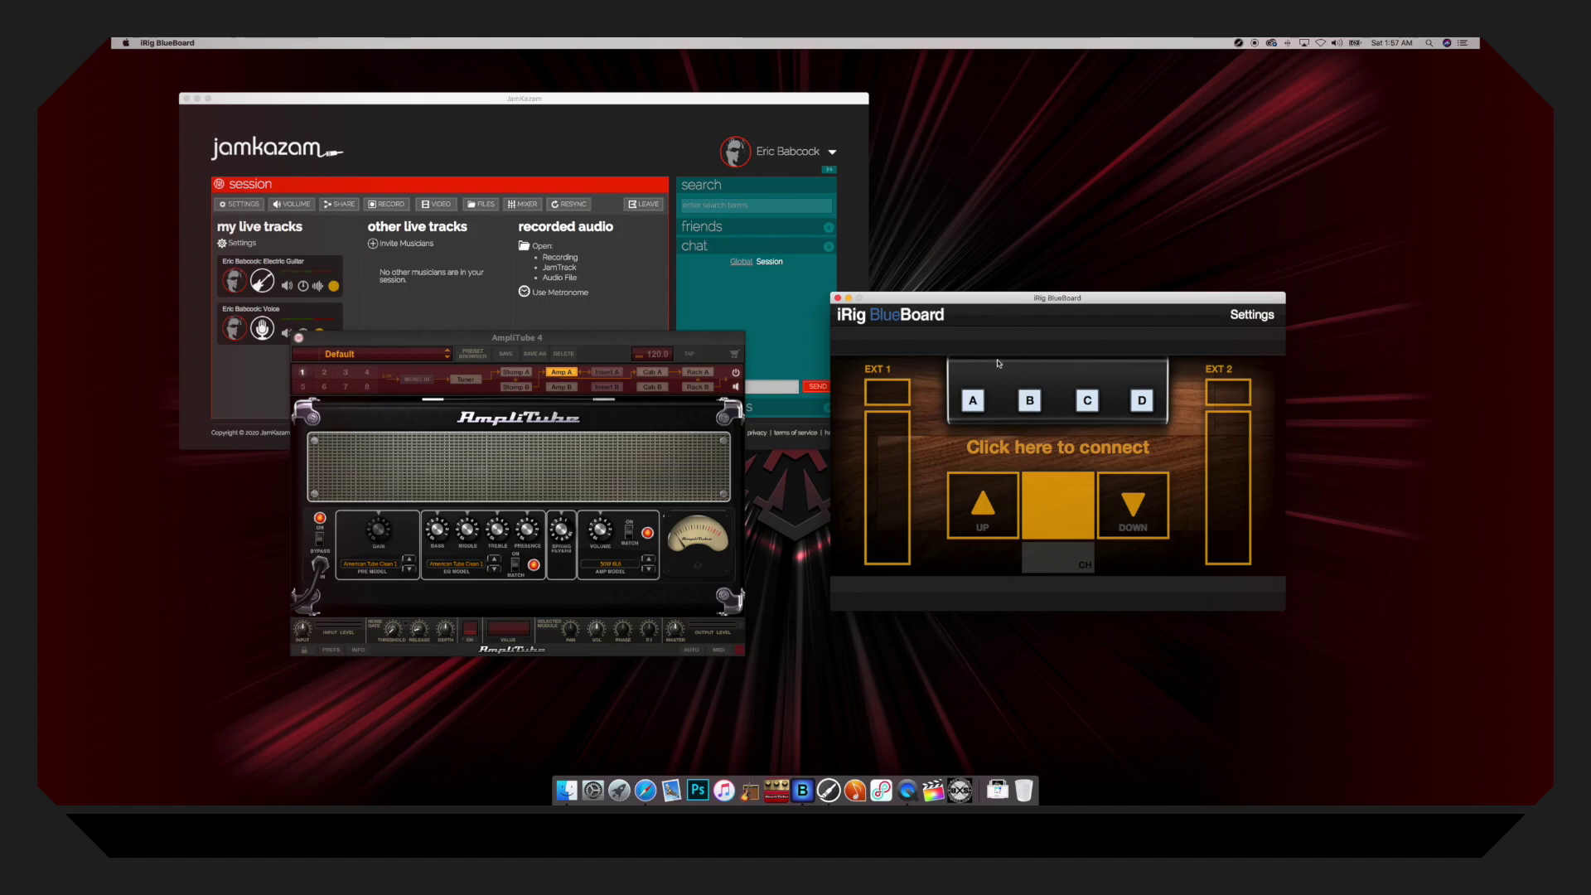
pyautogui.click(1050, 455)
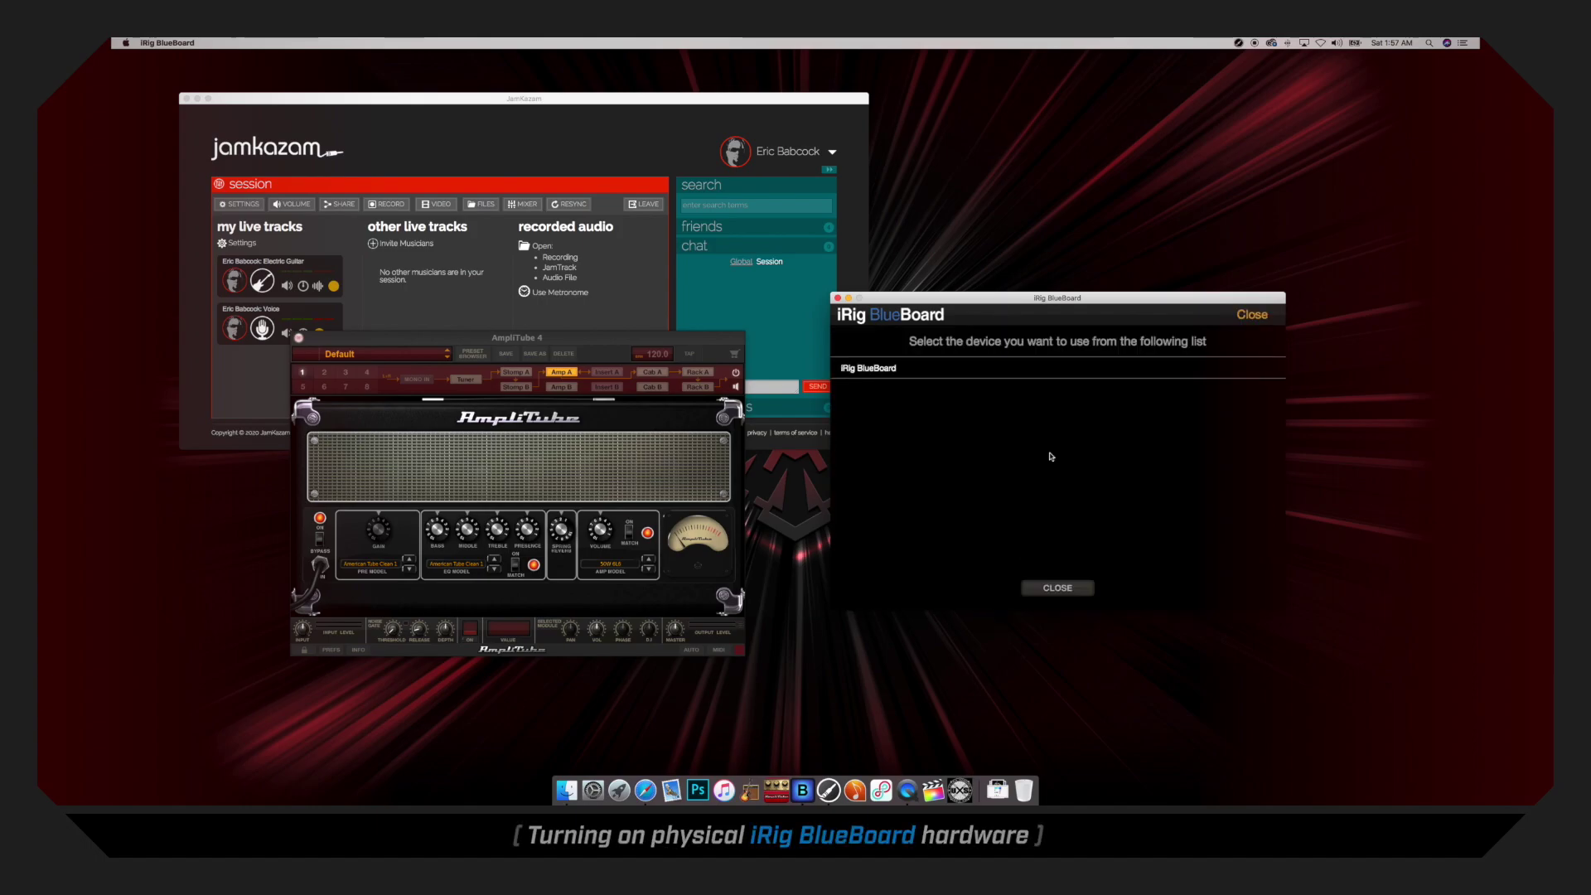
pyautogui.click(866, 370)
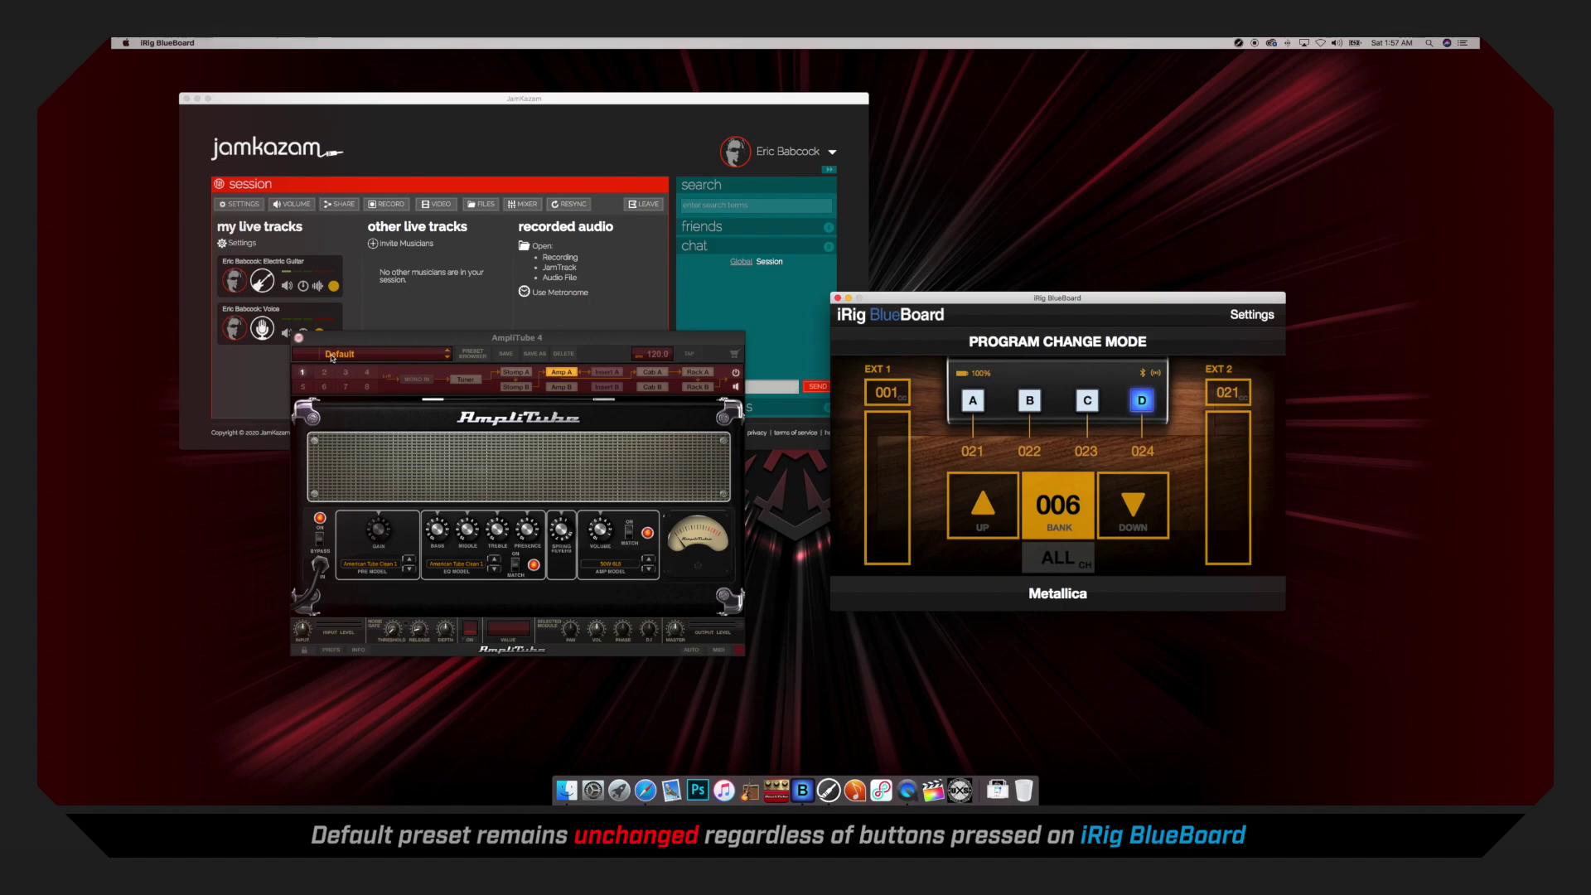
# Load the Metallica Tones > Metallica Main v1 preset in JamKazam's AmpliTube 4
pyautogui.click(436, 358)
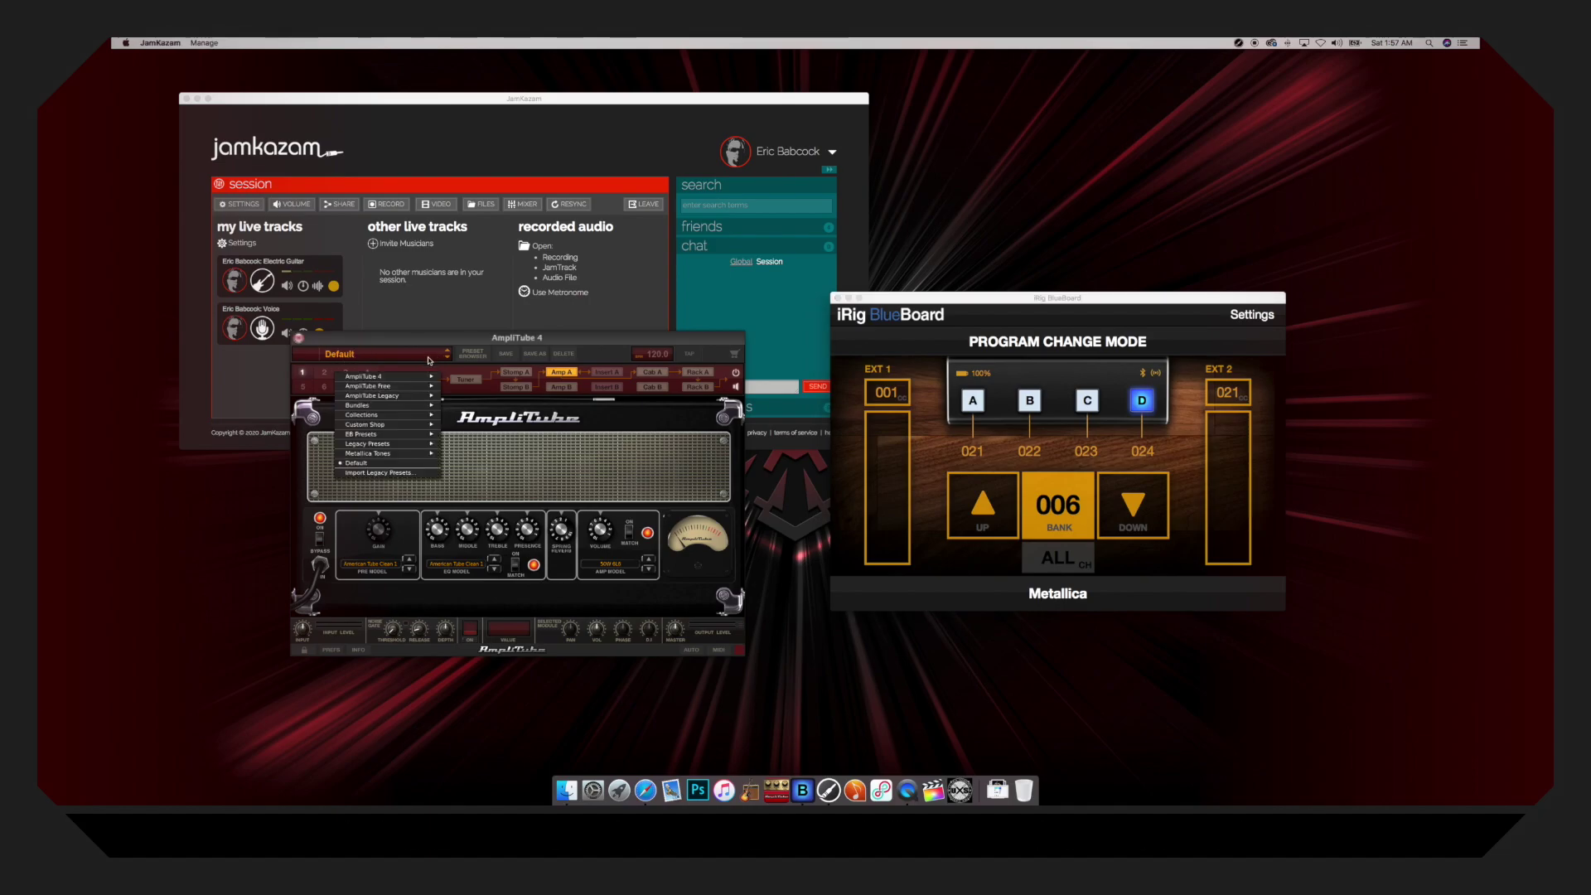
pyautogui.moveTo(403, 452)
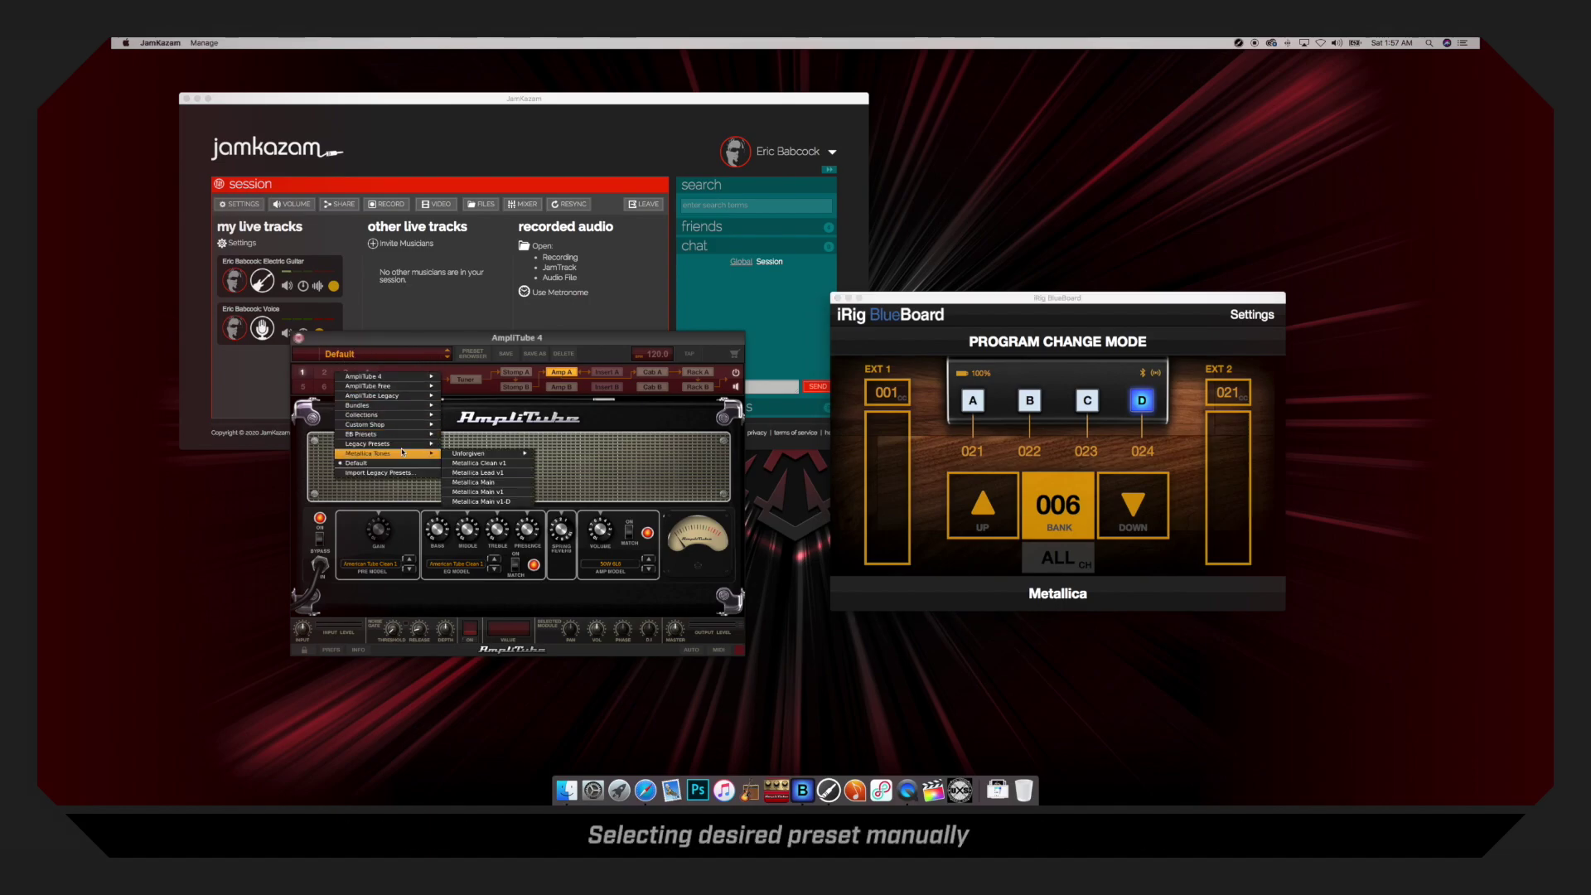
pyautogui.click(489, 492)
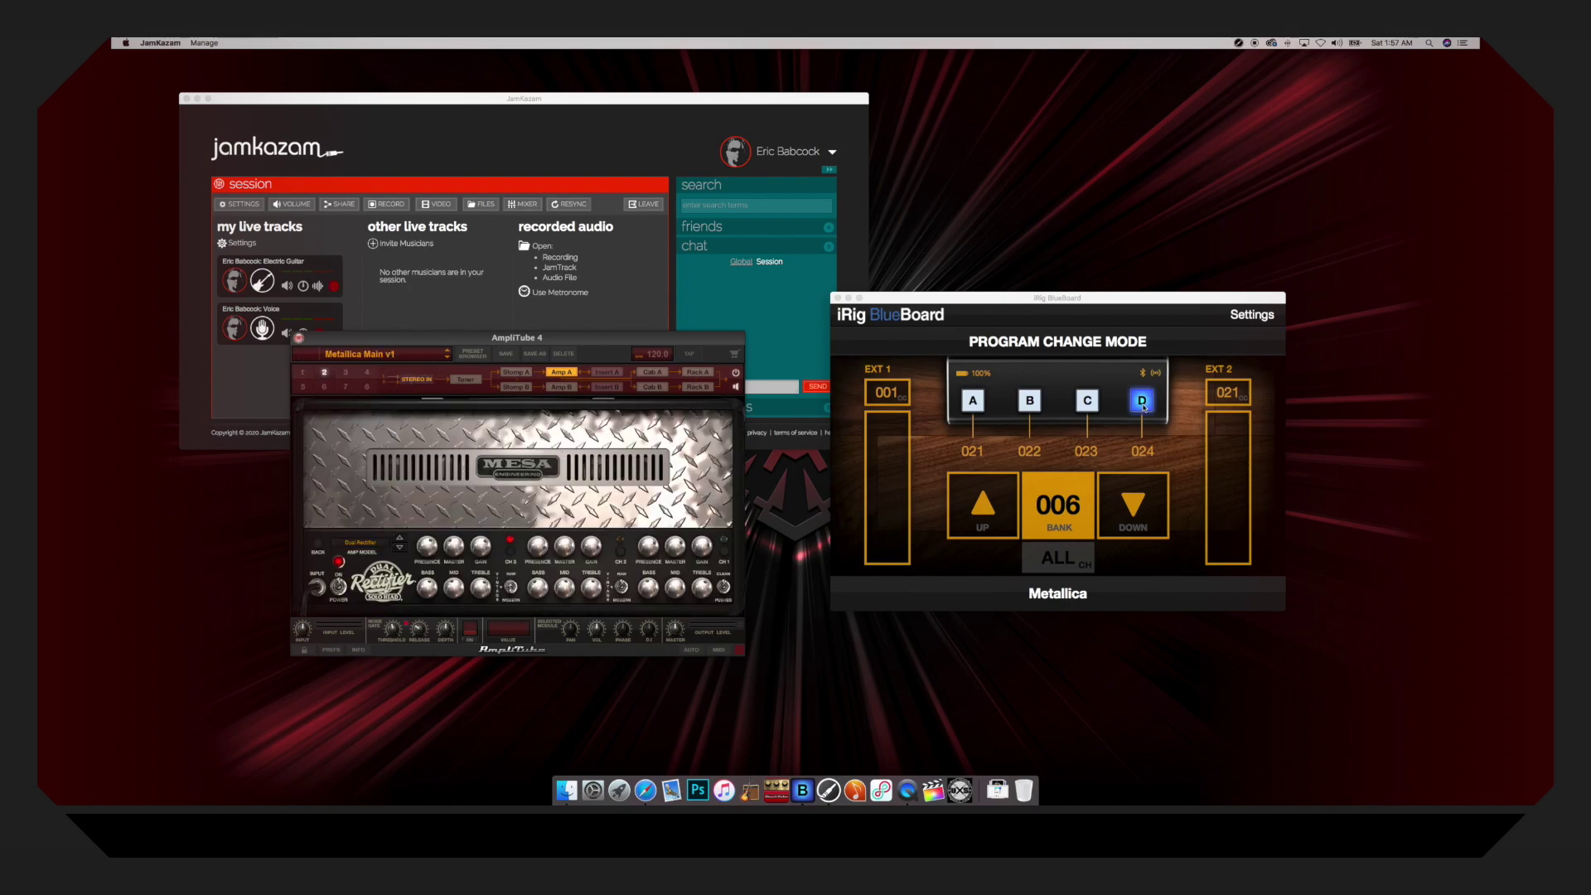
# Cycle the BlueBoard through preset slots C, B and A while AmpliTube stays on Metallica Main v1
pyautogui.click(1089, 402)
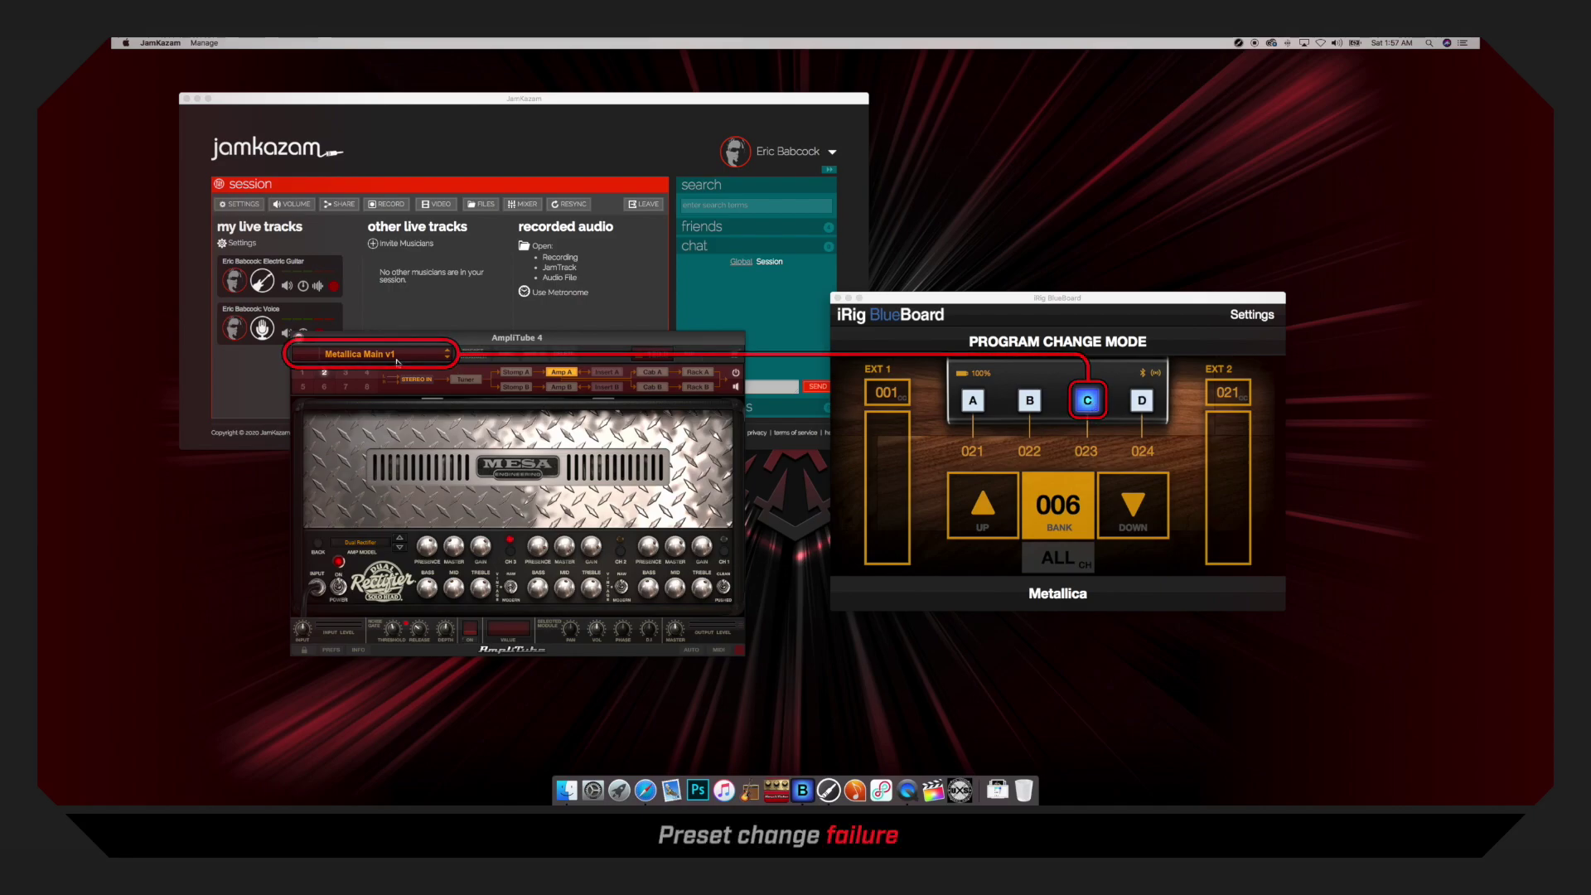
pyautogui.click(1029, 402)
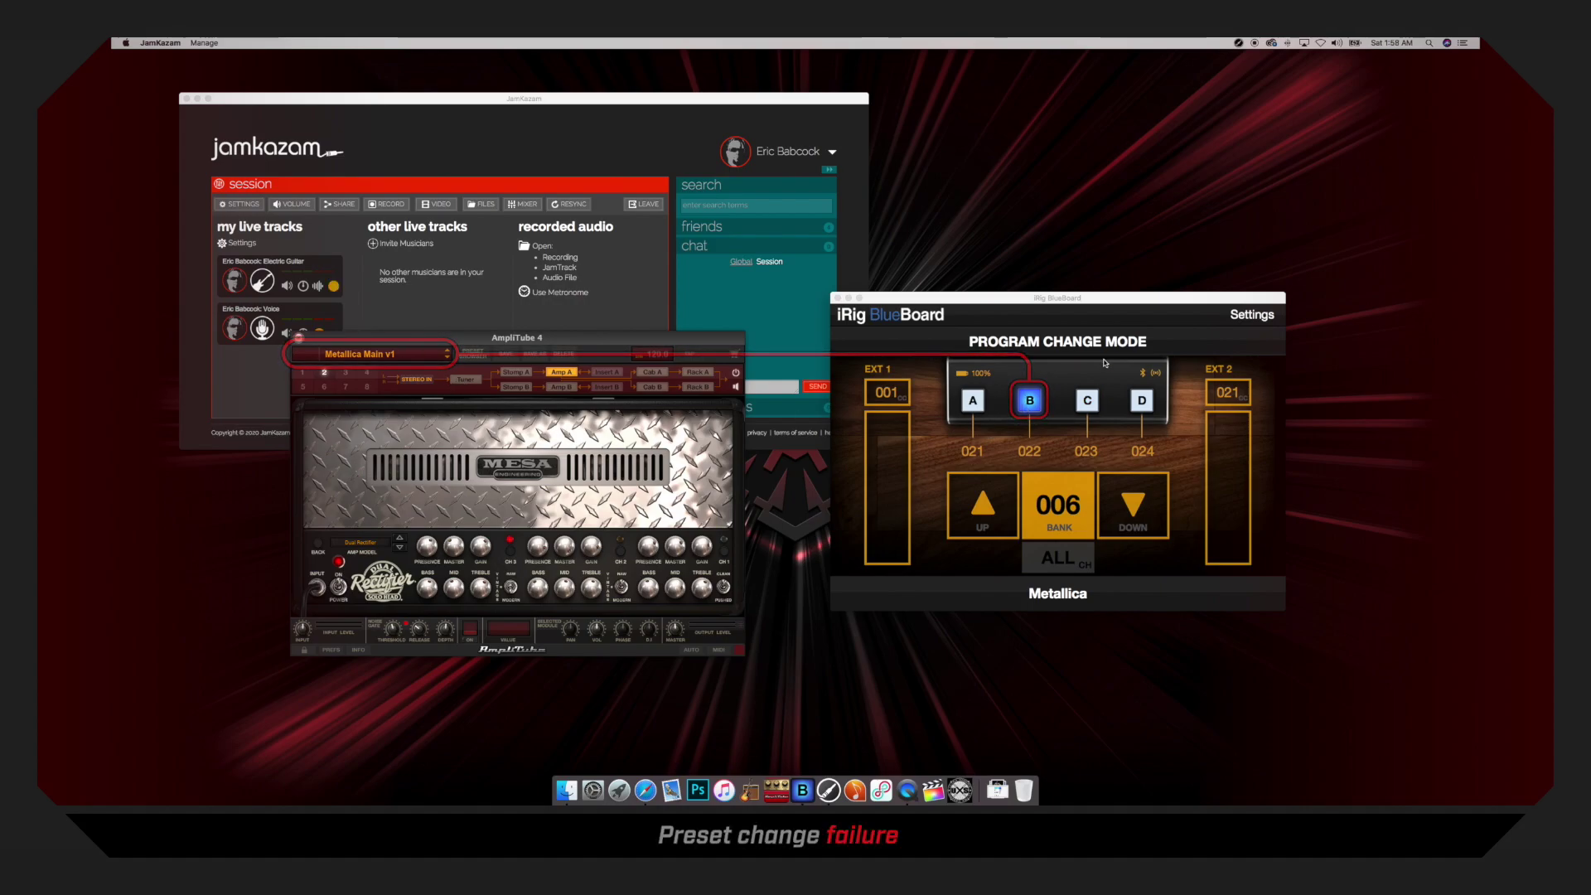
pyautogui.click(976, 404)
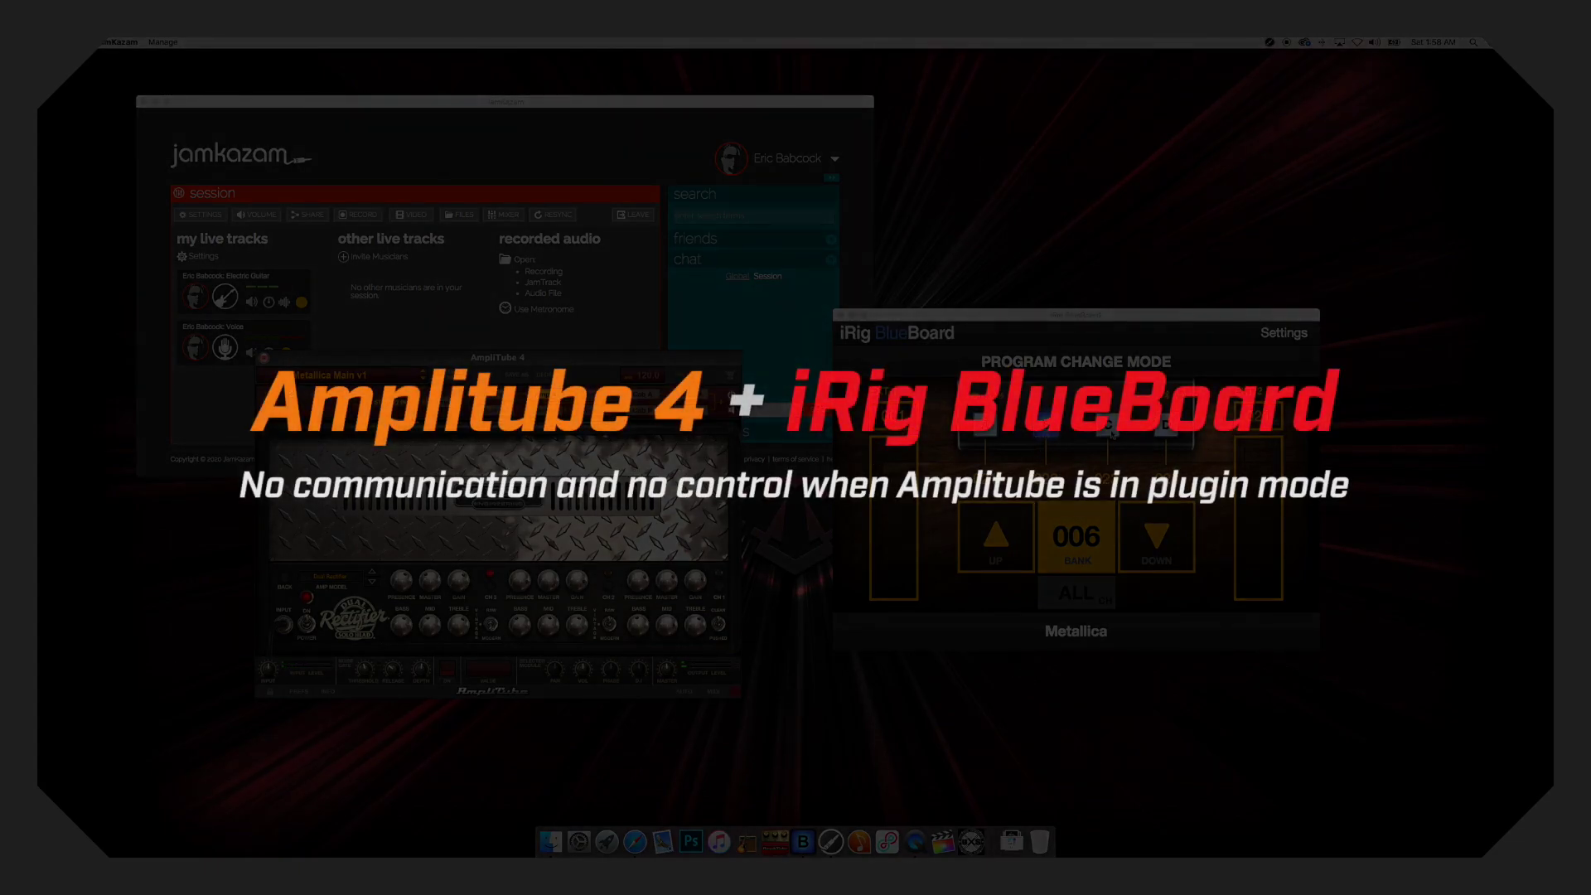
# Switch the BlueBoard back to preset slot C
pyautogui.click(1111, 427)
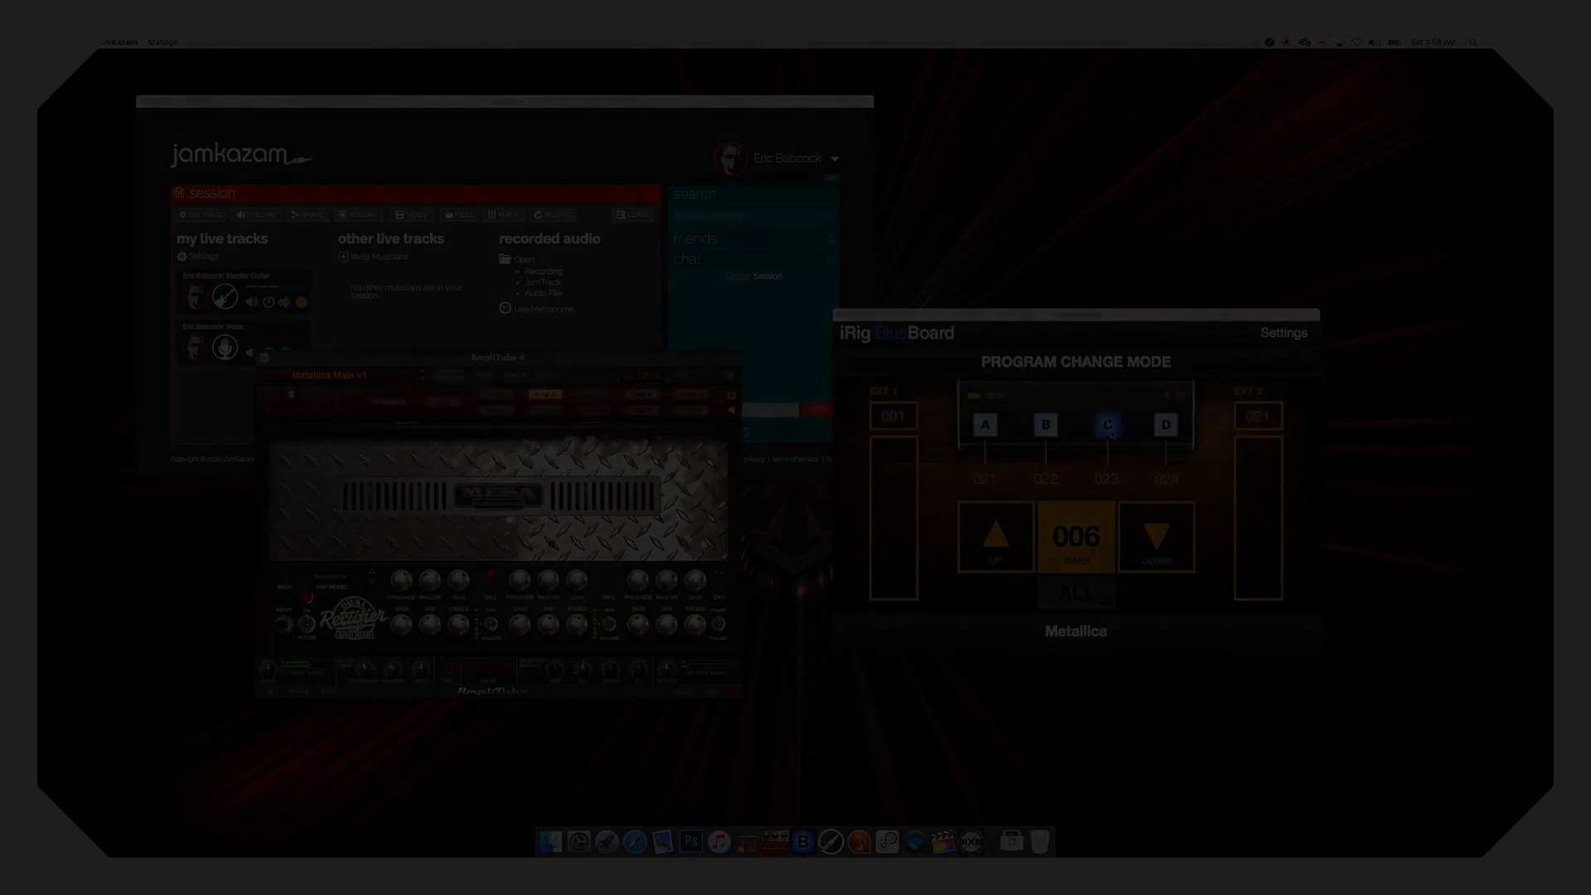